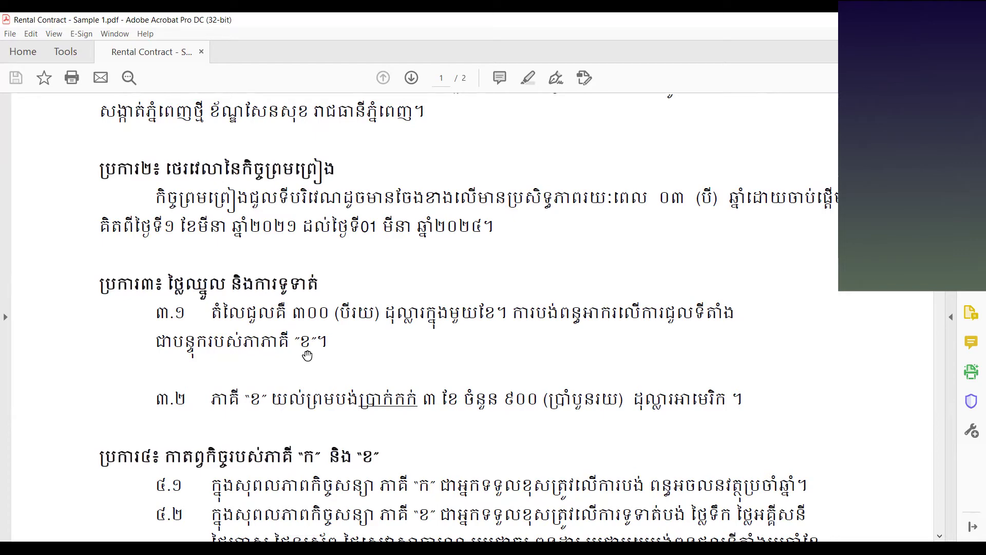
scroll(307, 355, up, 10)
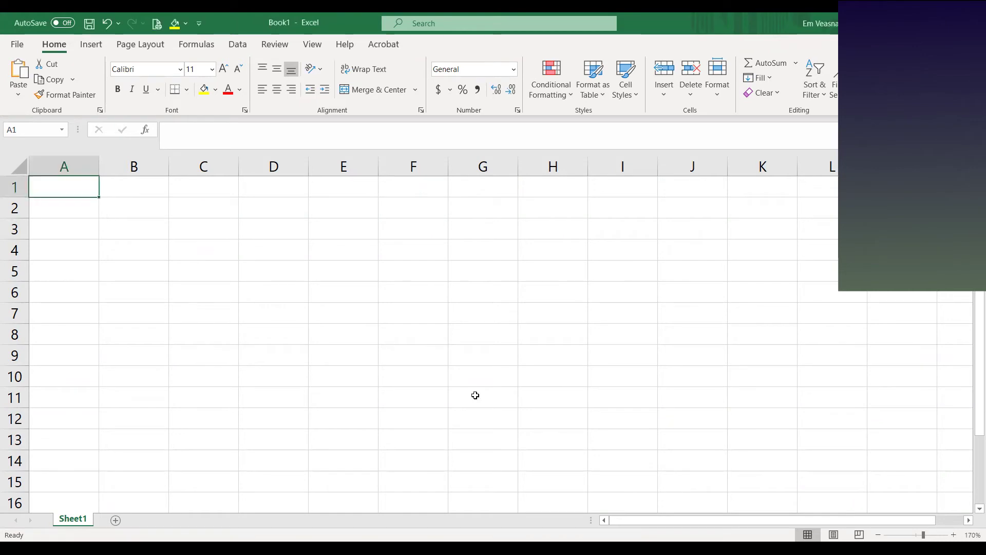
Step: Enter the date 01-03-21 in A1, the account Rental in B1 and the debit amount 300 in E1
text(1)
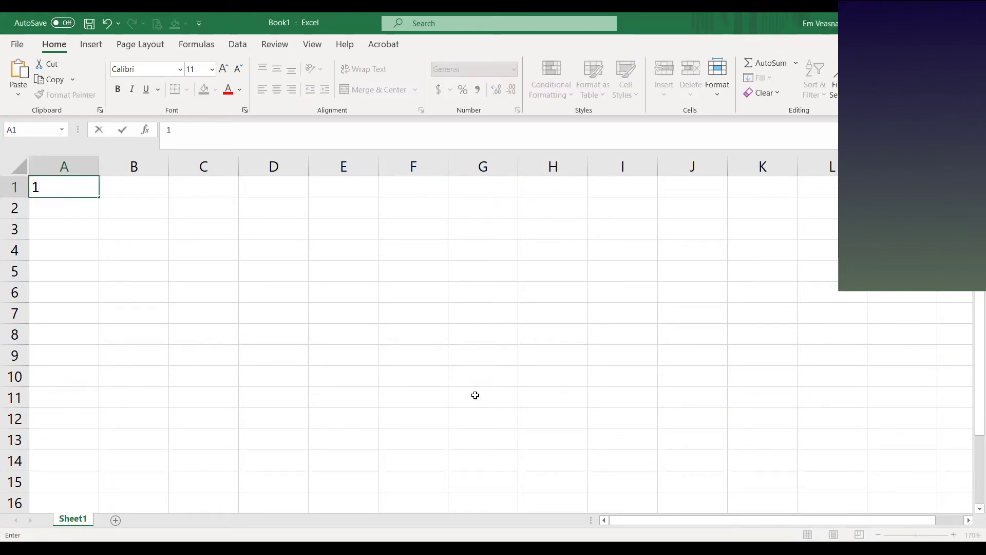
text(-3-2)
key(Tab)
text(Rental)
key(Tab)
key(Left)
key(F2)
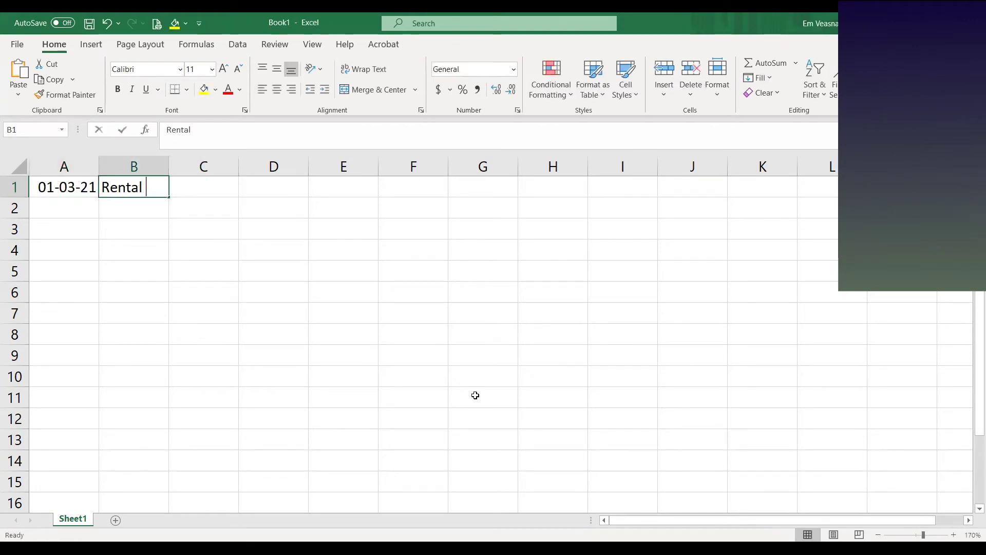
text(Rental)
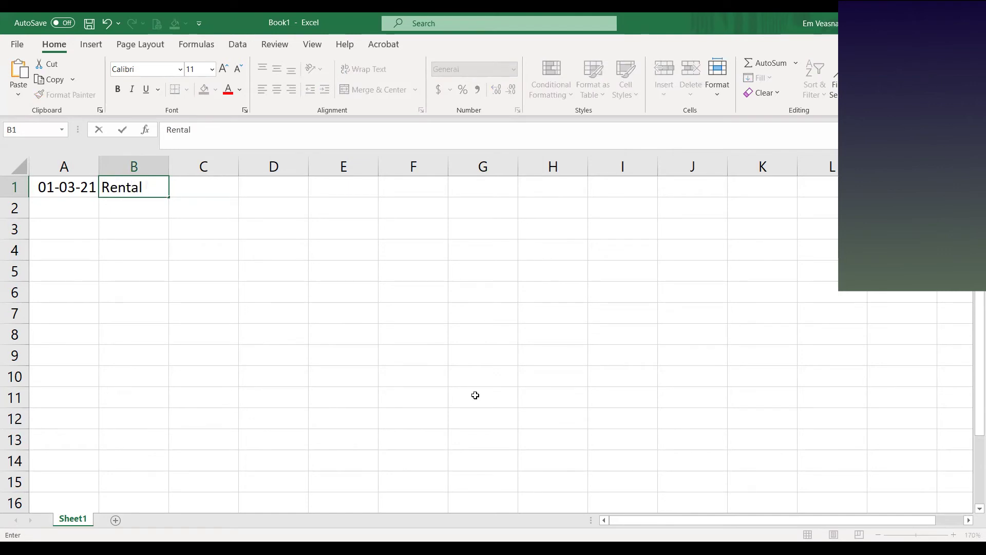
key(Tab)
key(Tab)
key(Tab)
text(300)
key(Return)
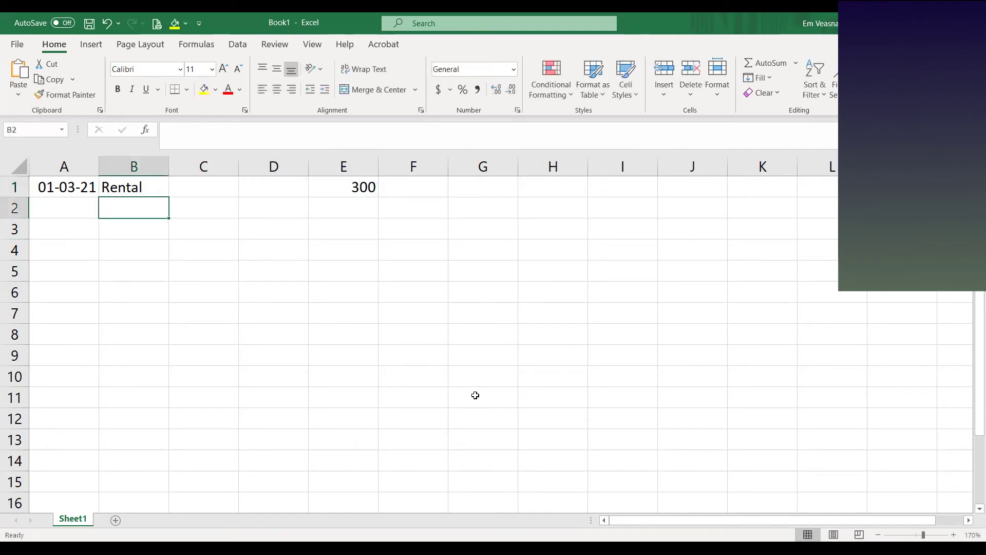
Step: Enter the credit line for the rental with Cash in B2 and 300 in F2
text(Cash)
key(Tab)
key(Tab)
key(Tab)
key(Tab)
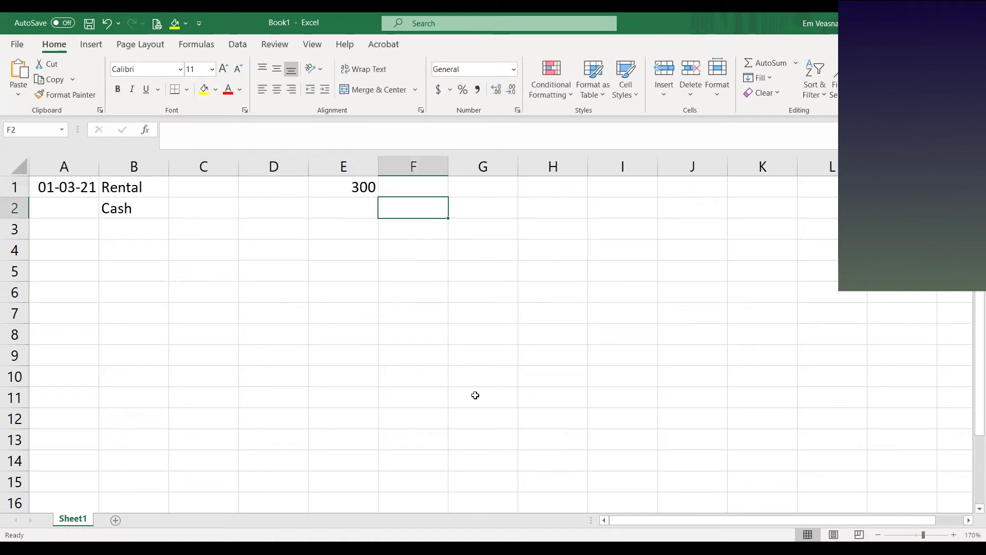
text(300)
key(Return)
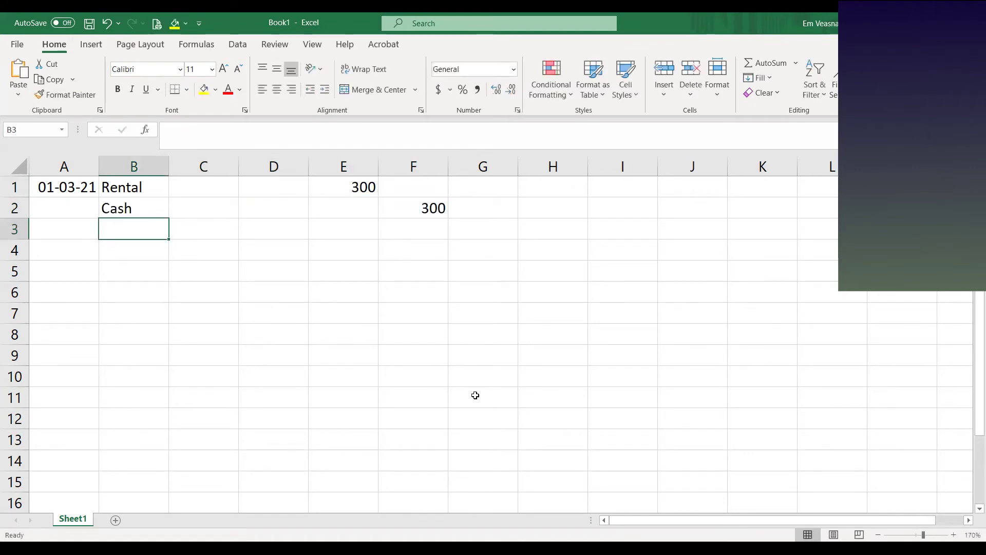
Step: Enter the description Rental for Mar 2021 in B3 below the Cash line
text(Renal fo)
key(BackSpace)
key(BackSpace)
key(BackSpace)
key(BackSpace)
key(BackSpace)
text(tal for Mar )
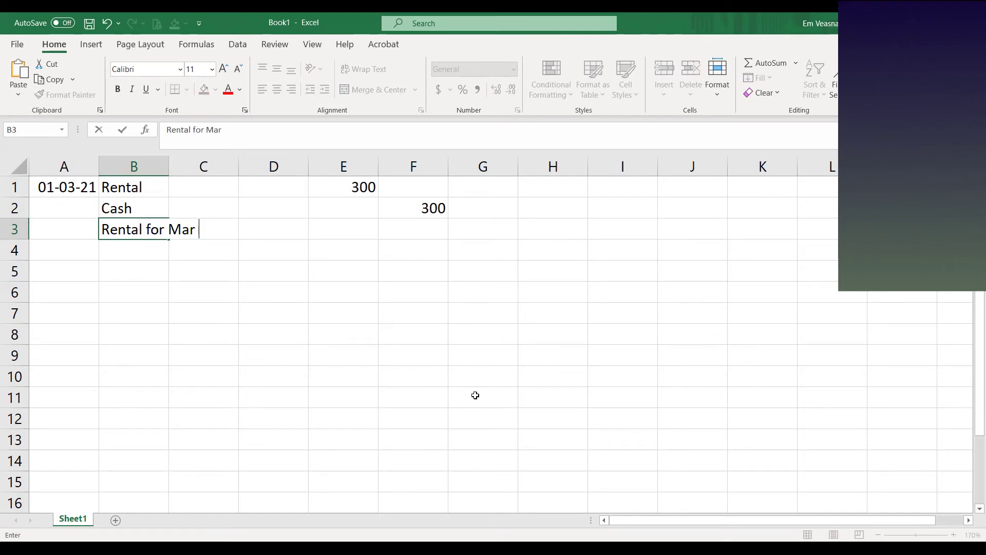
text(2021)
key(Return)
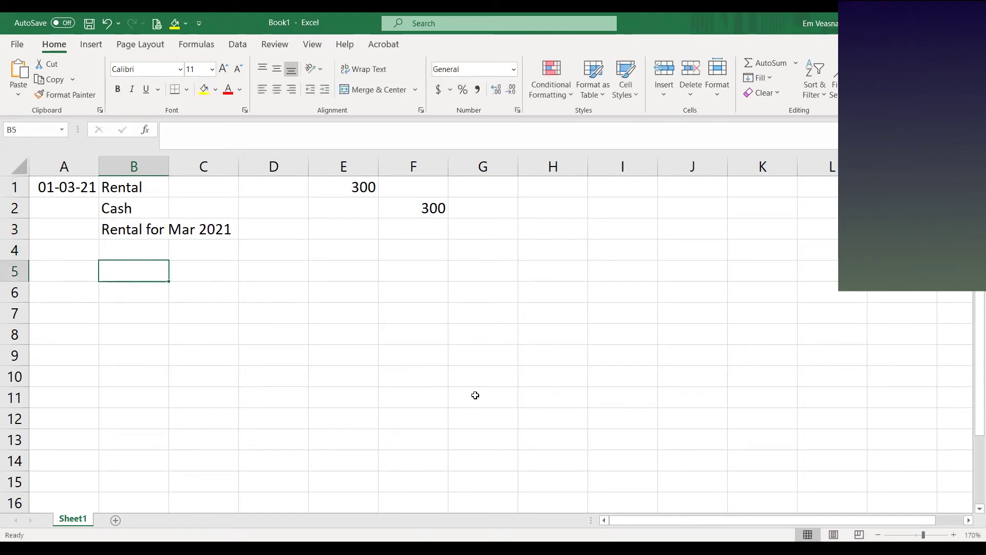
Step: Enclose the March rental description in B3 in parentheses
key(Up)
key(F2)
key(Left)
key(Left)
key(Left)
key(Left)
key(Left)
key(Home)
text(()
key(End)
text())
key(Return)
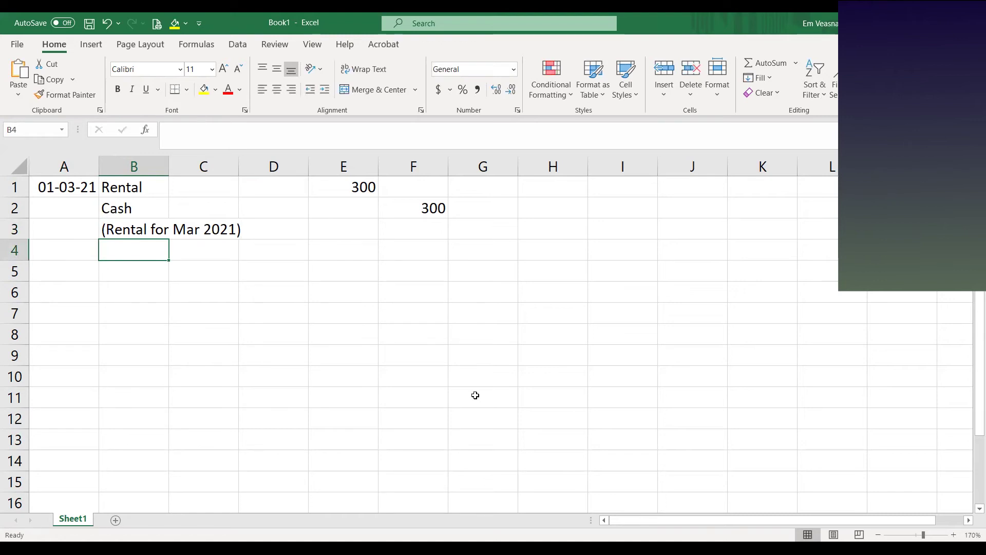
Step: Enter the deposit debit line with Security deposits in B5 and 900 in E5
key(Down)
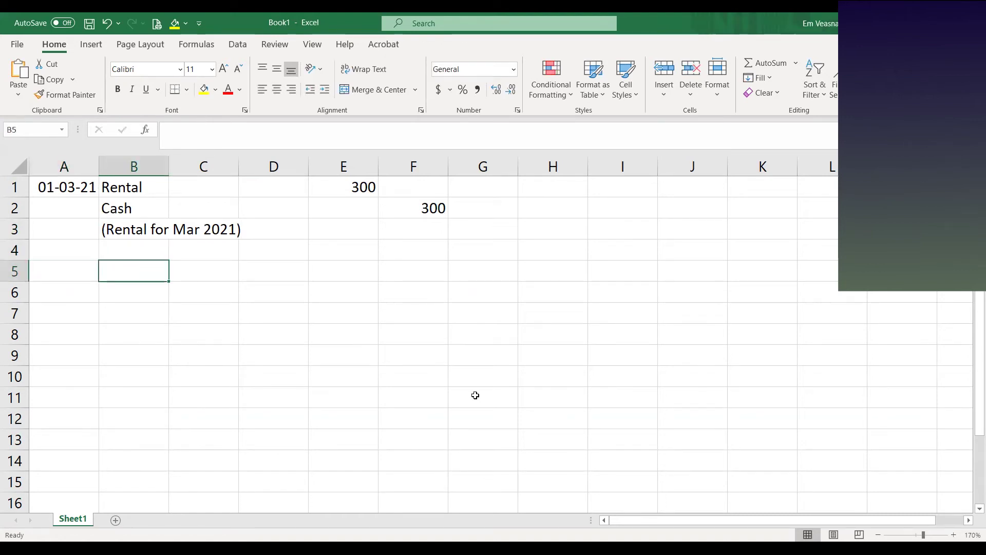
text(Security deposit)
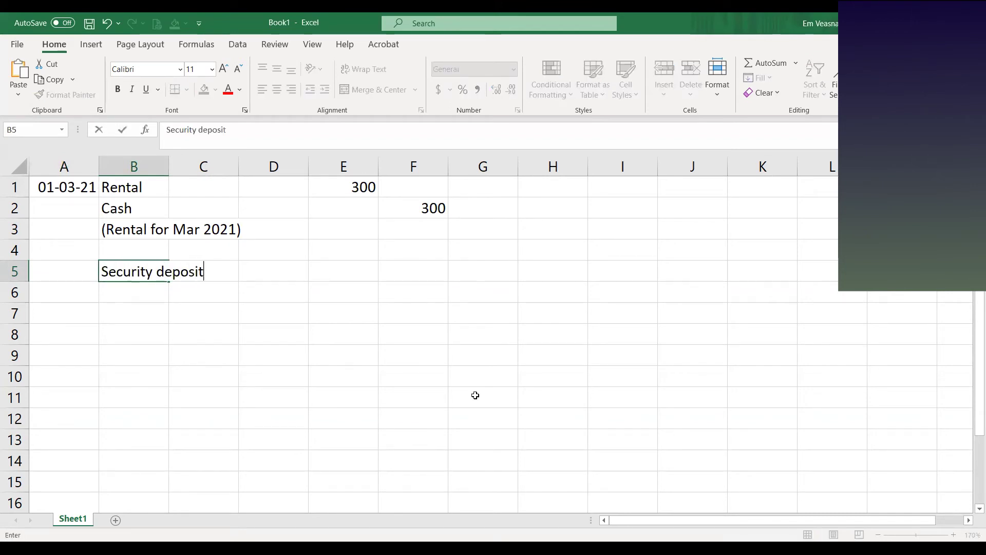
text(s)
key(Tab)
key(Tab)
key(Tab)
text(9)
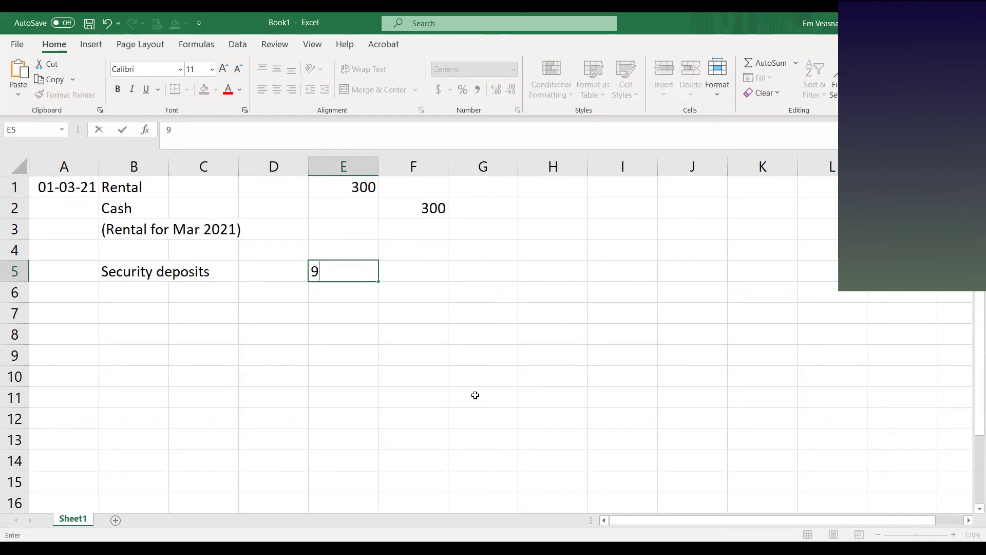
text(00)
key(Return)
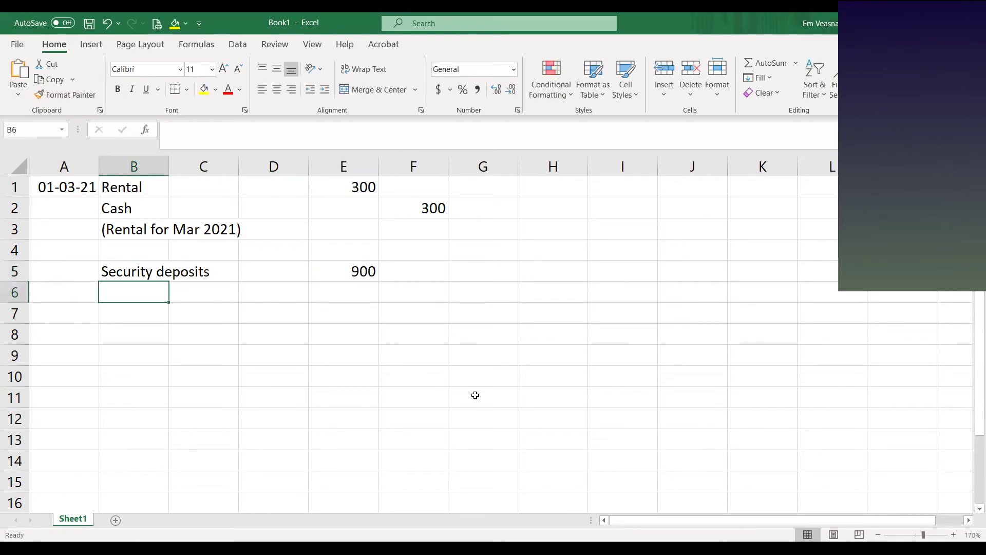
Step: Enter the deposit credit line with Cash in B6 and 900 in F6
text(Cash)
key(Tab)
key(Tab)
key(Tab)
key(Tab)
text(900)
key(Return)
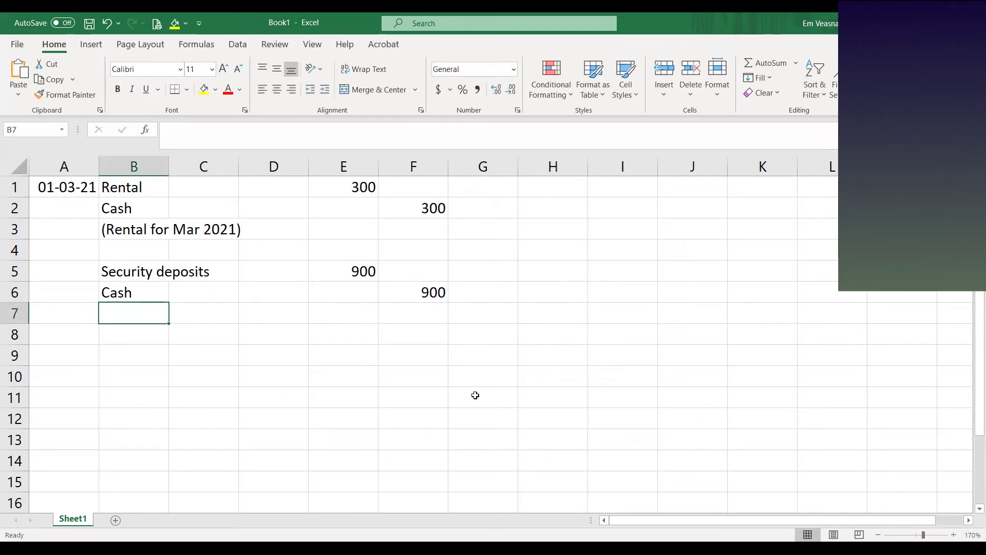
Step: Enter the description (Security Deposit 3 months) in B7
text((Security Dep)
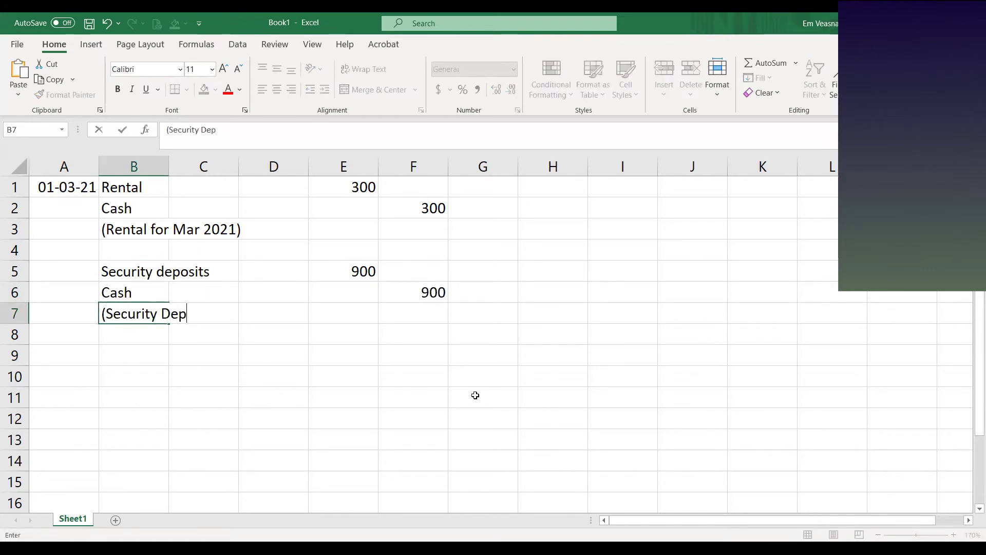
text(osit $3)
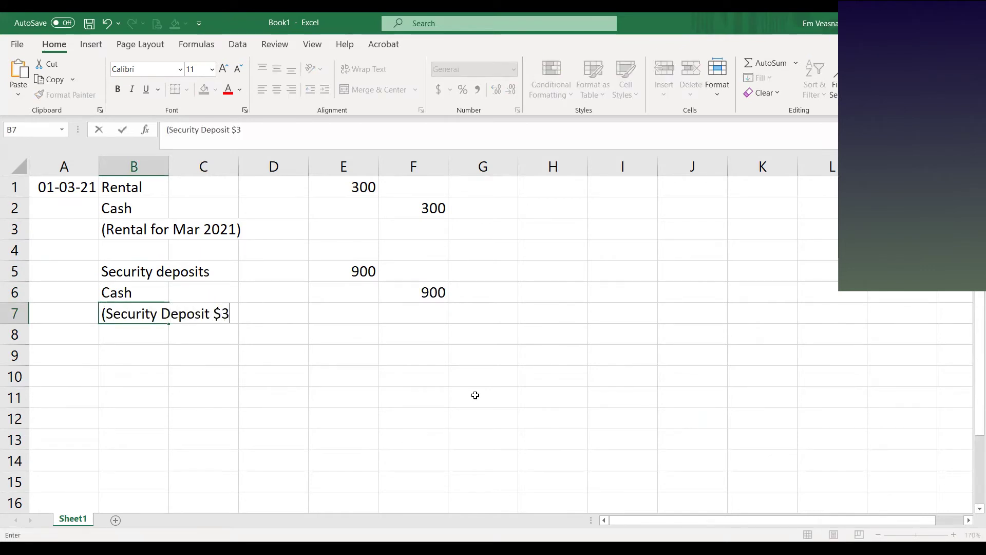
key(BackSpace)
key(BackSpace)
text(3 months))
key(Return)
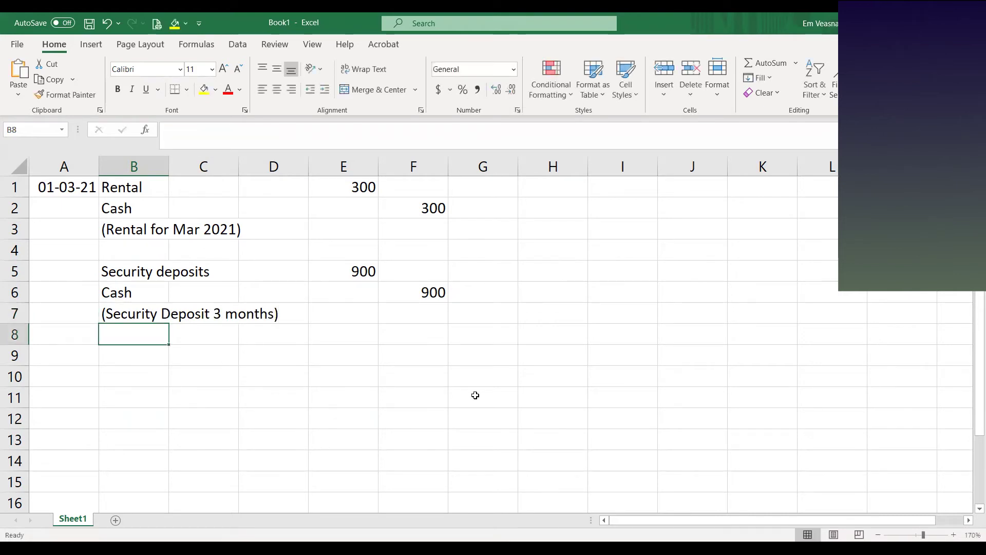
Step: Enter the date 01-04-21 in A9 for the April entry
key(Left)
key(Down)
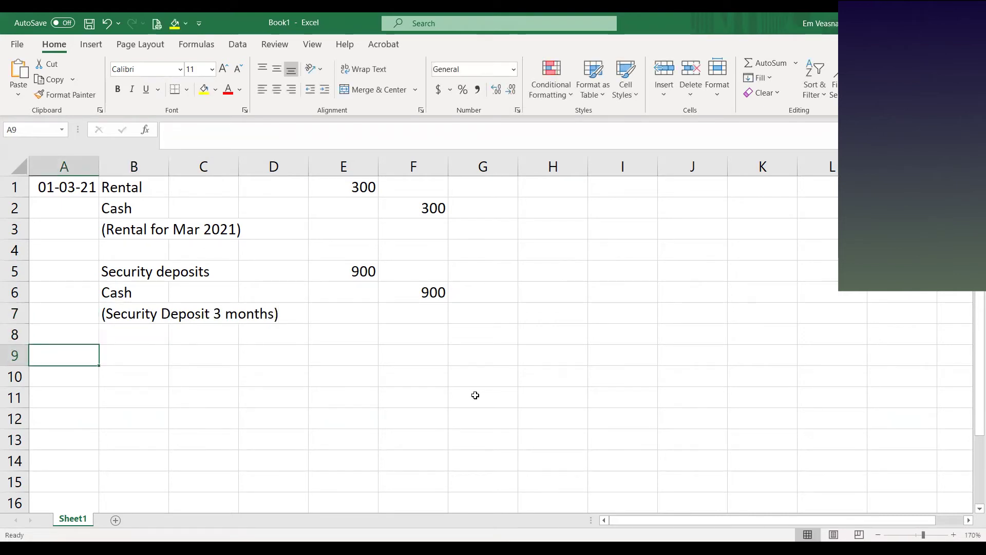
text(1-4-21)
key(ctrl+Return)
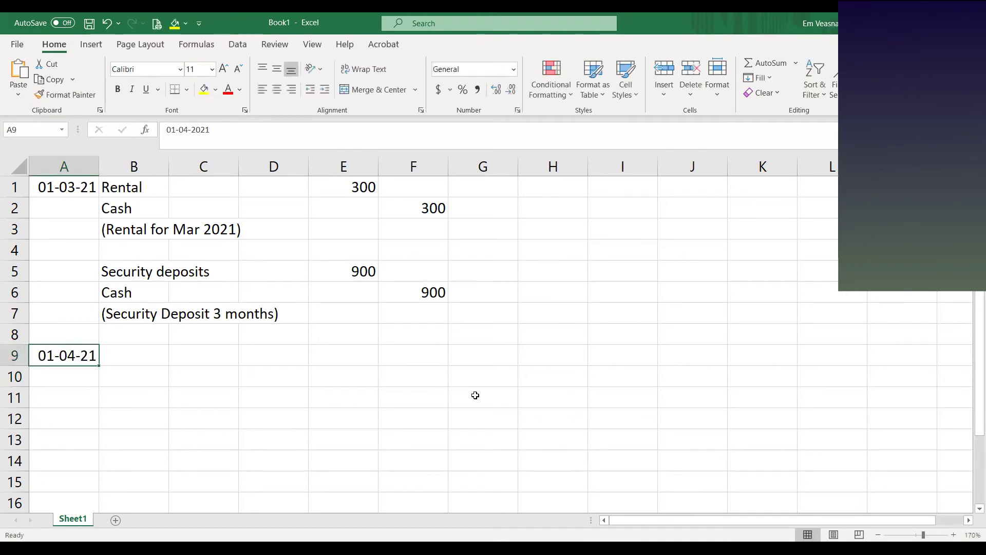
Step: Copy the March Rental and Cash lines with their amounts, B1:F2, to B9 beside the April date
key(Up)
key(Right)
key(ctrl+Up)
key(ctrl+Up)
key(ctrl+Up)
key(ctrl+Up)
key(shift+Down)
key(shift+Right)
key(shift+Right)
key(shift+Right)
key(shift+Right)
key(ctrl+c)
key(Down)
key(Down)
key(Down)
key(Down)
key(Down)
key(Down)
key(Down)
key(Down)
key(Down)
key(Down)
key(Up)
key(Up)
key(ctrl+v)
key(Escape)
Step: Enter the description (Rental for Apr 21) in B11 below the copied Cash line
key(Down)
key(Down)
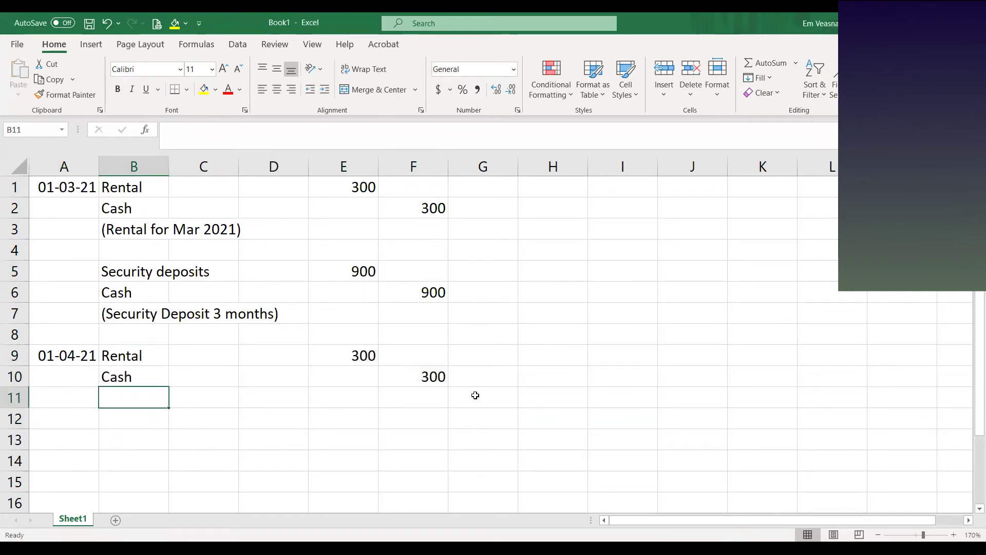
text((Rental for Apr 21))
key(Return)
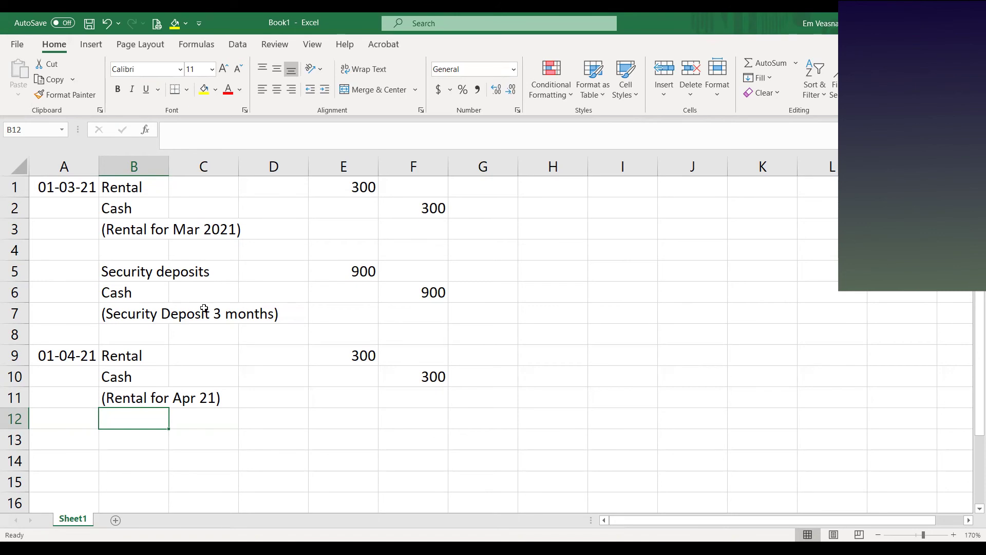
Step: Add a second worksheet and show it in Normal view at 190% zoom
click(119, 519)
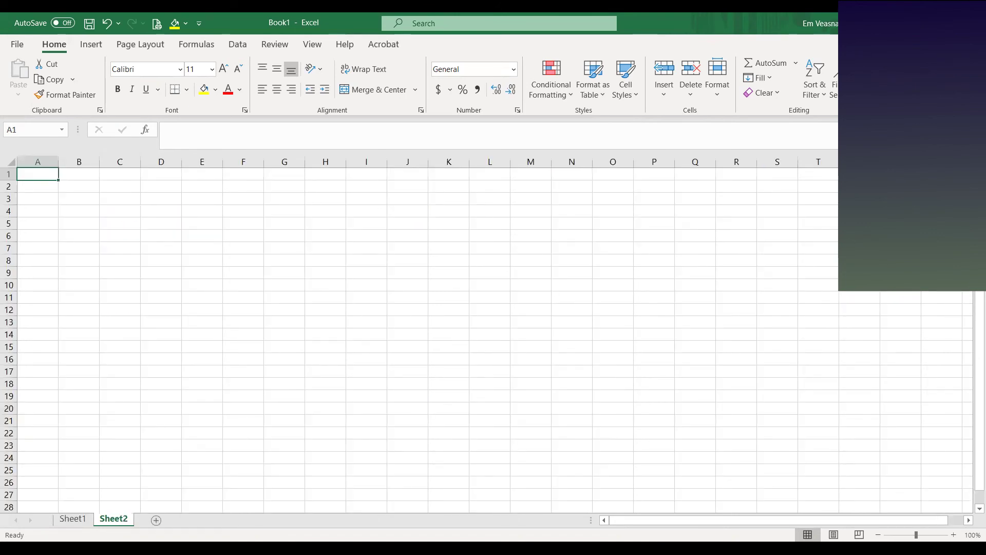
click(859, 534)
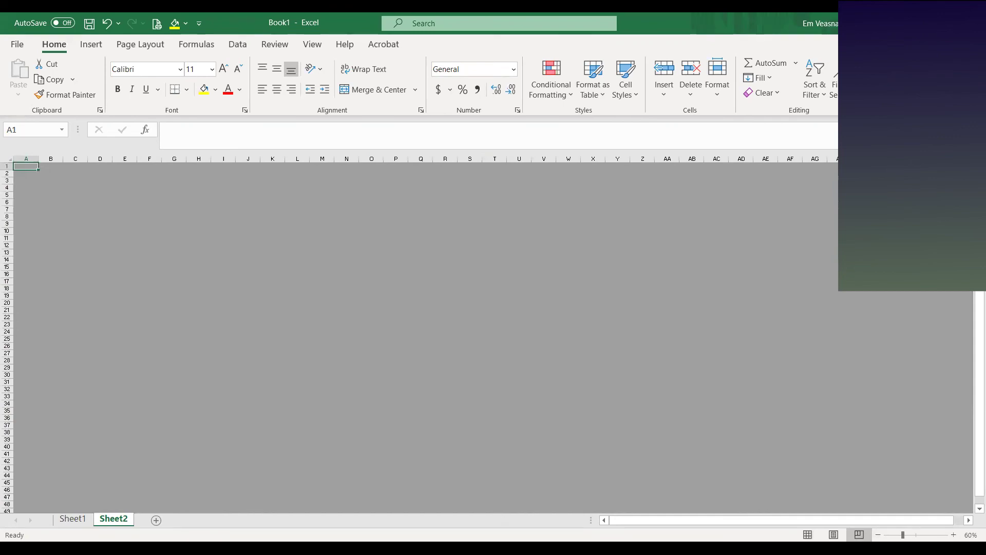
click(807, 534)
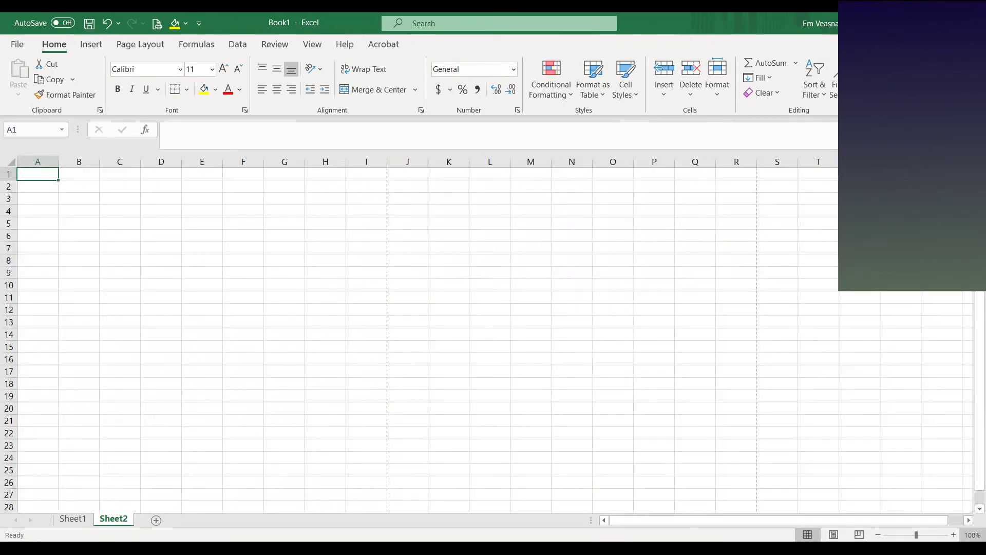
scroll(419, 334, up, 6)
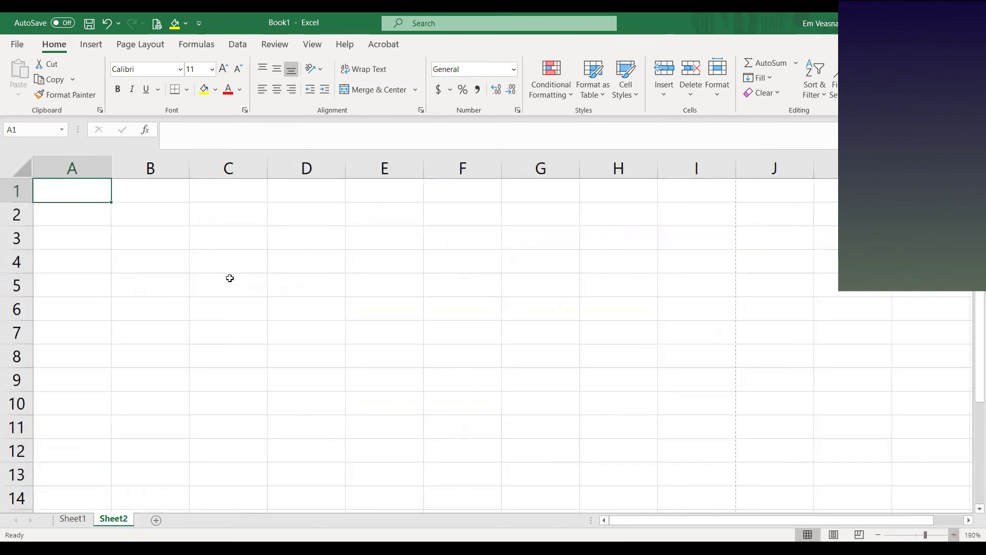
key(Down)
key(Down)
key(Down)
key(Down)
key(Right)
key(Left)
key(Up)
key(Up)
key(Up)
key(Up)
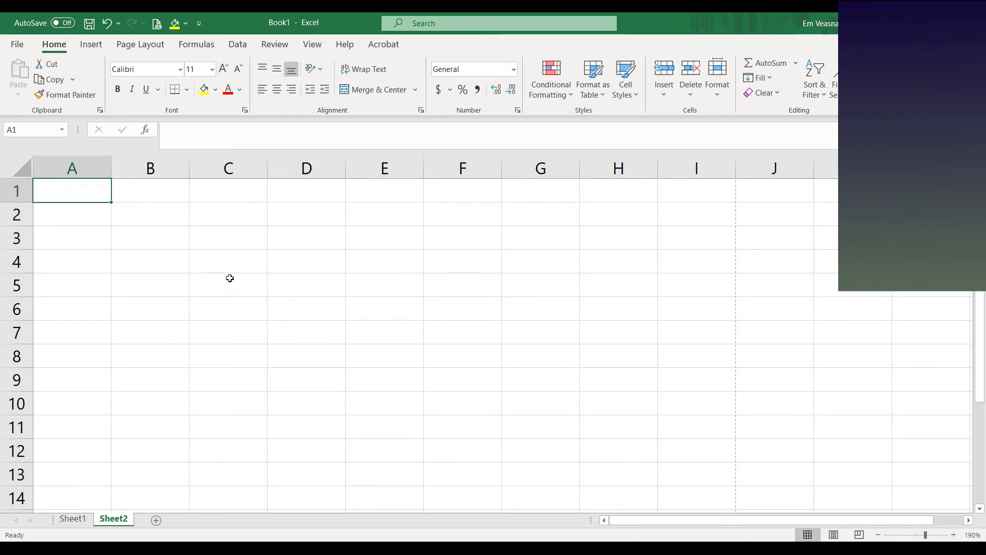
Step: List the tax types VAT, Salary tax, WHT and FBT in cells A1 to A4 of the new sheet
text(VAT)
key(Return)
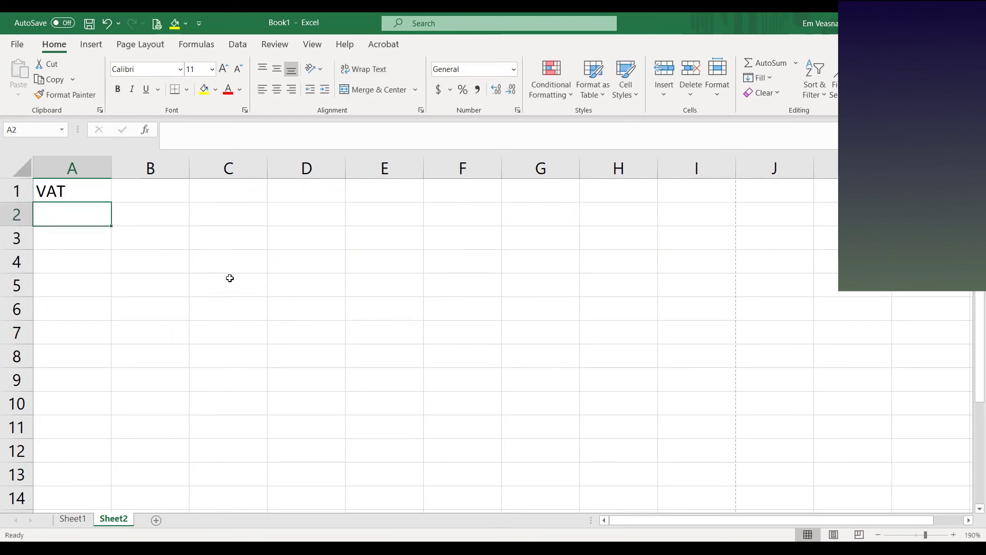
text(Salary tax)
key(Return)
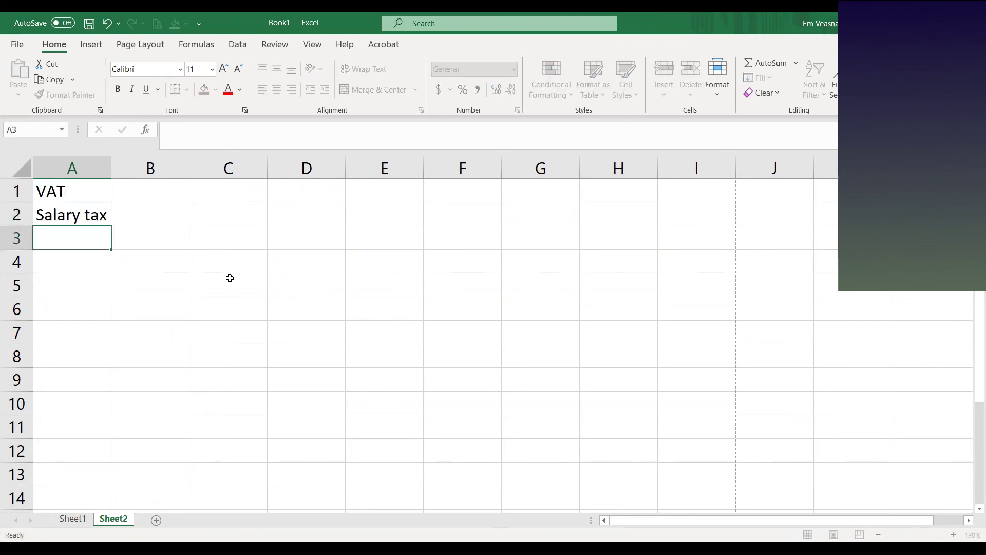
text(WHT)
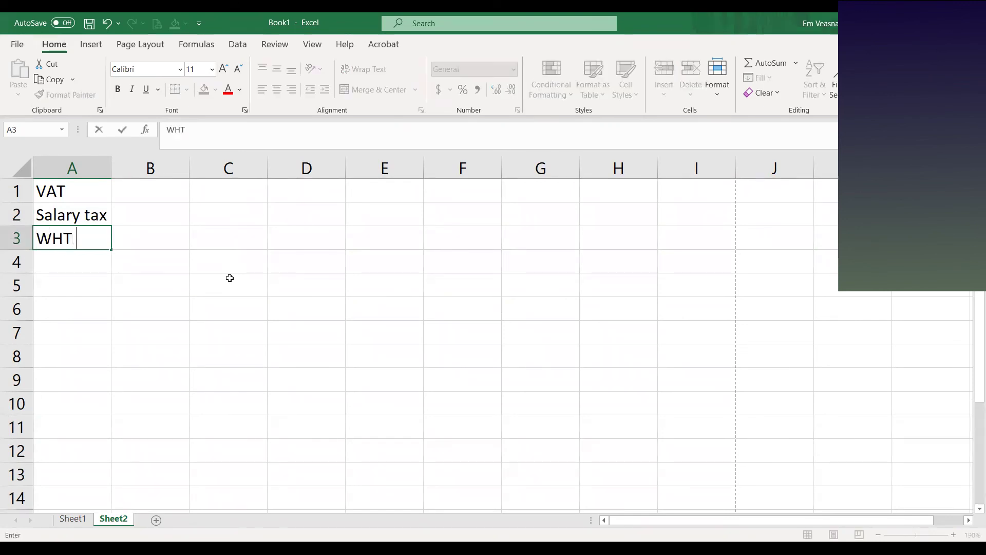
key(Return)
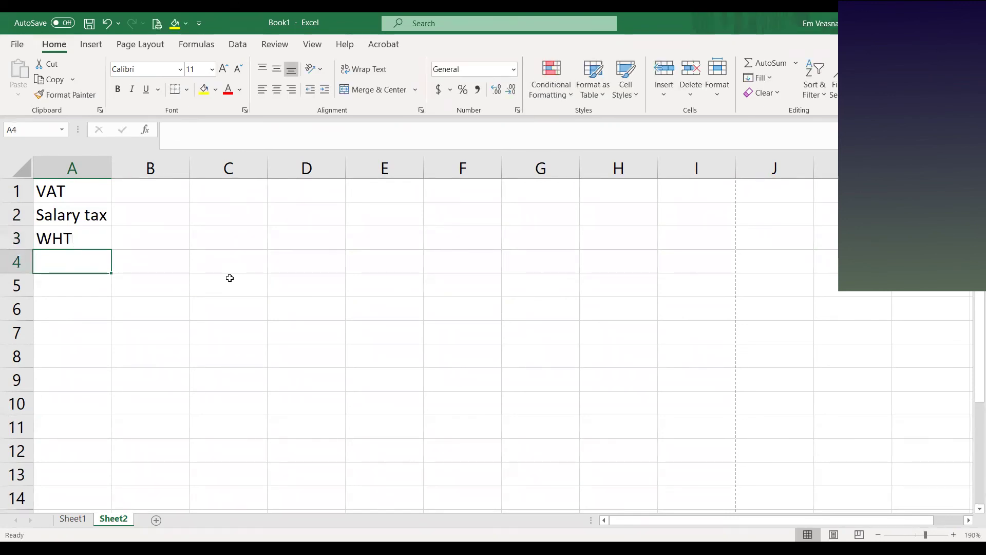
text(FBT)
key(Return)
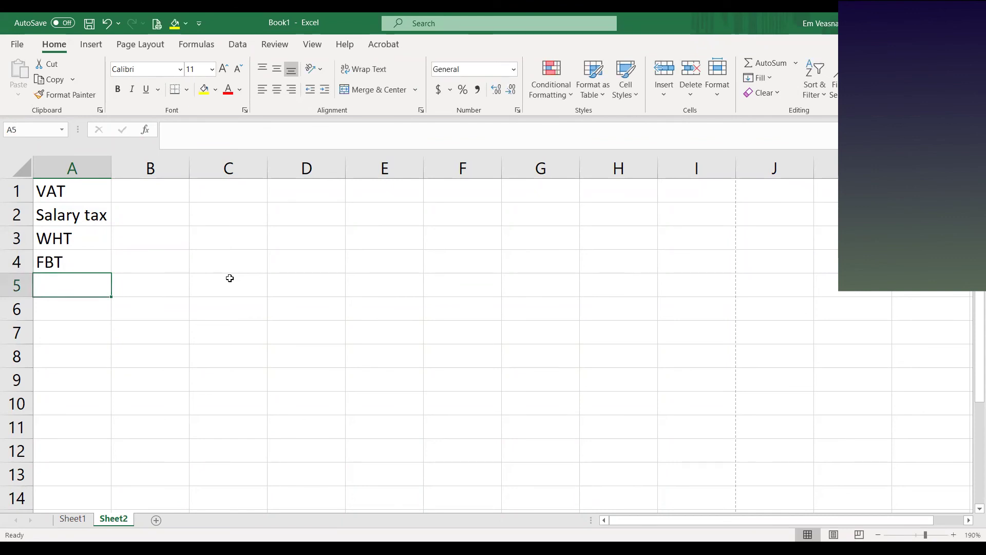
Step: Enter 700 in B3 as the amount beside WHT
key(Right)
key(Up)
key(Up)
key(Up)
key(Up)
key(Down)
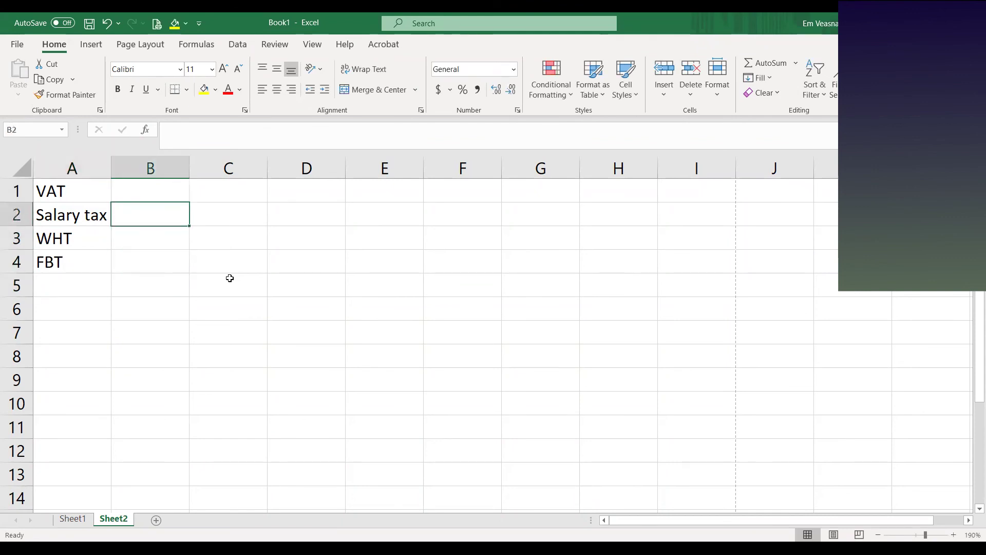
key(Down)
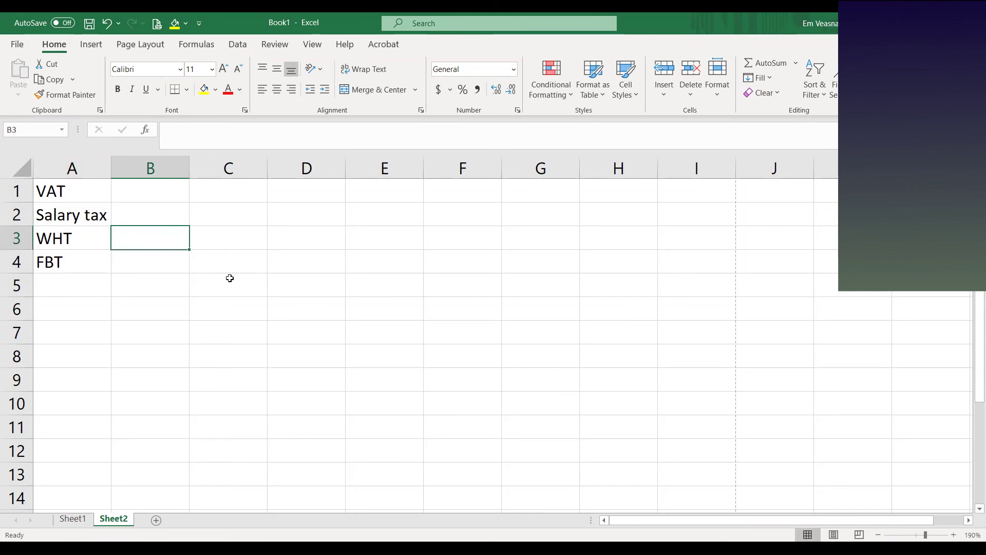
key(Right)
key(Left)
text(700)
key(Return)
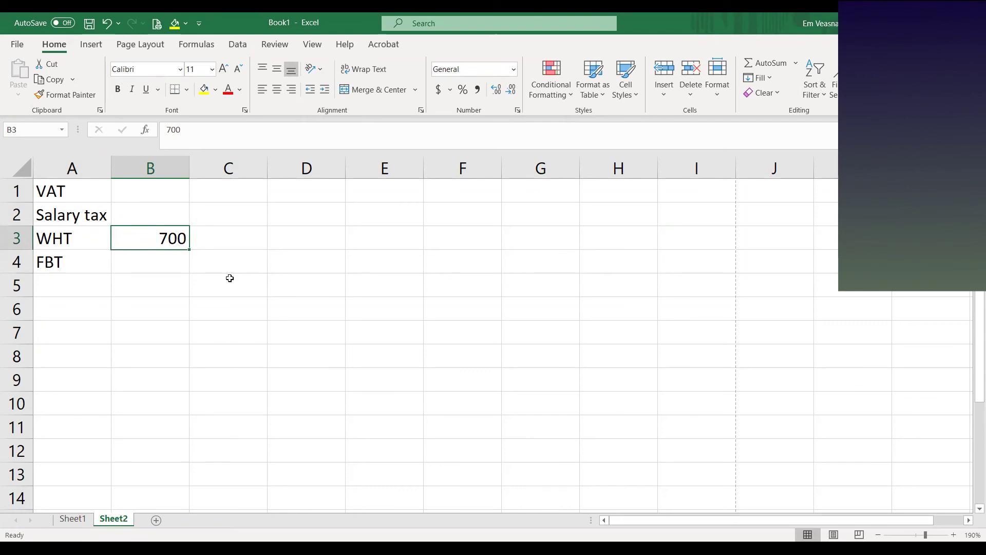
Step: Enter the date 31 Mar 21 in A6 below the list of tax types
click(318, 217)
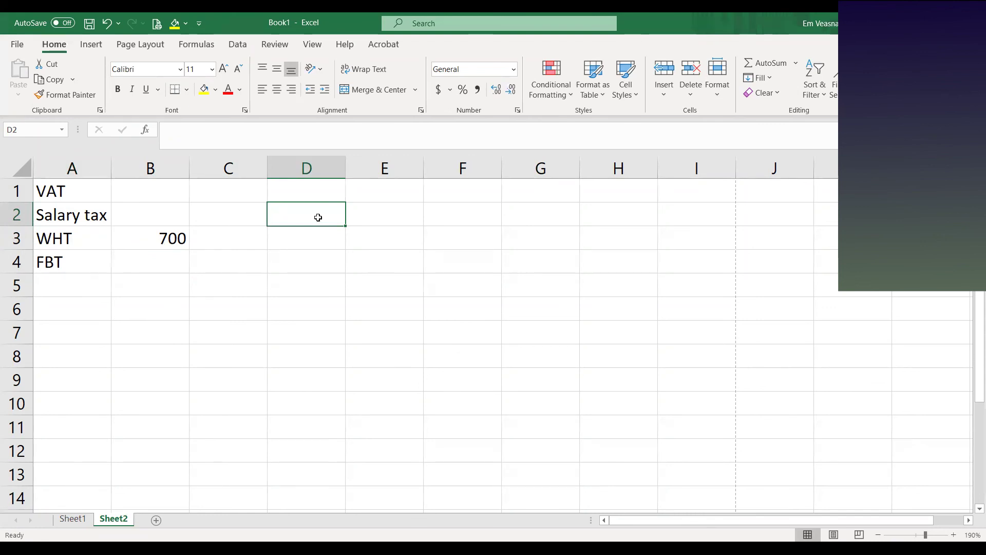
key(Left)
key(Left)
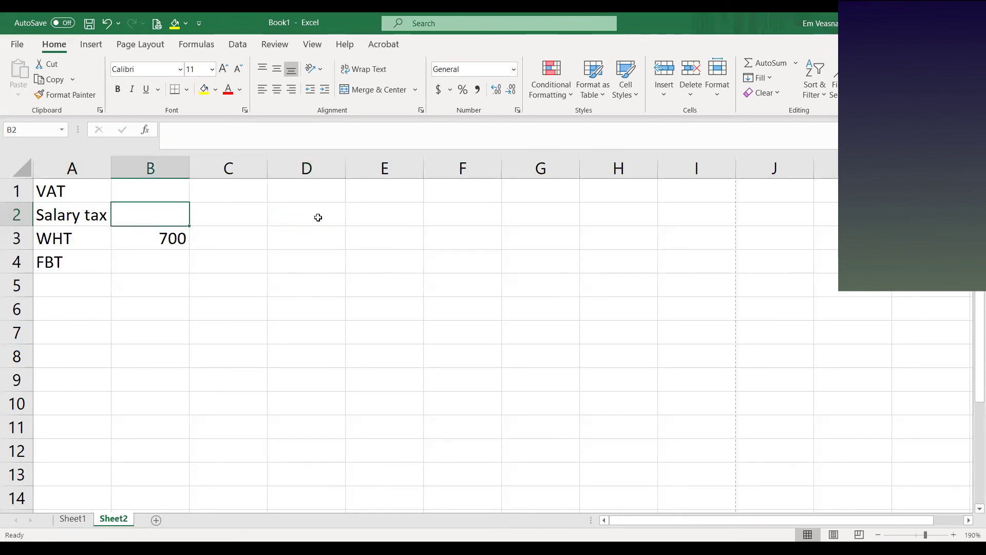
key(Down)
key(Down)
key(Down)
key(Down)
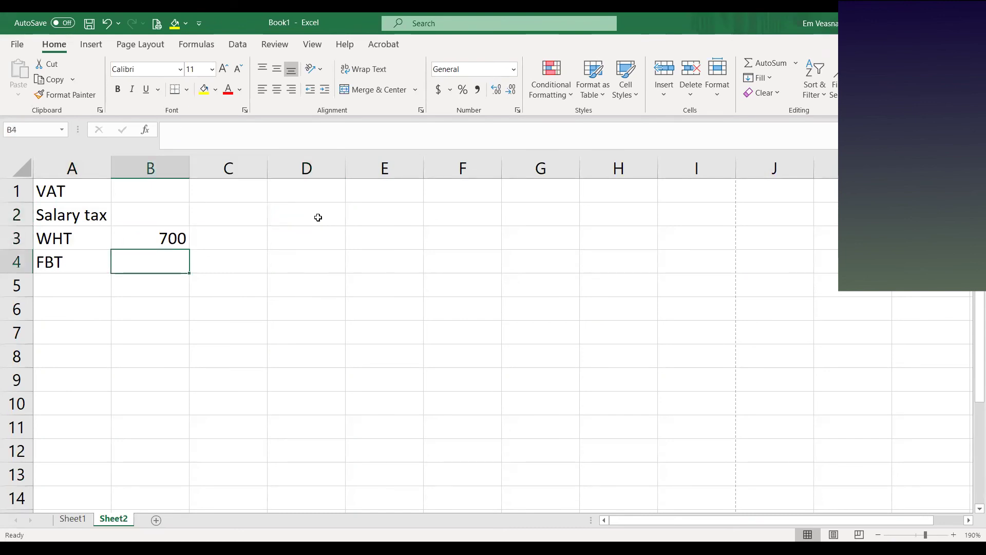
key(Left)
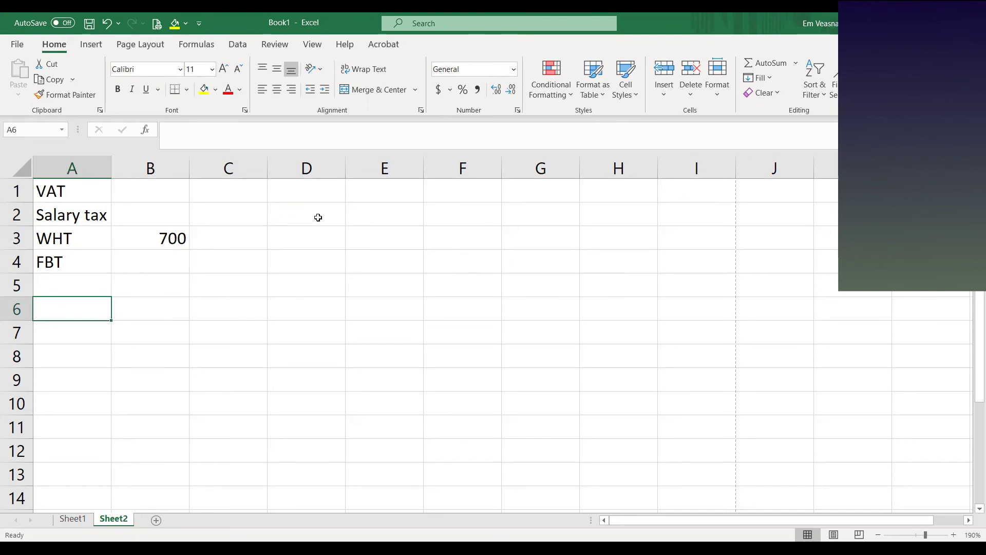
text(31 )
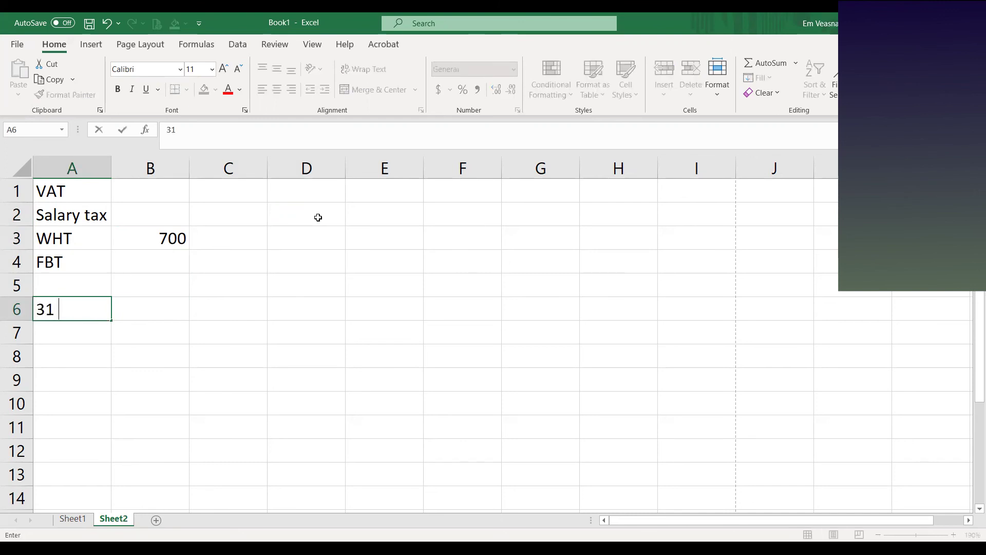
text(Mar 21)
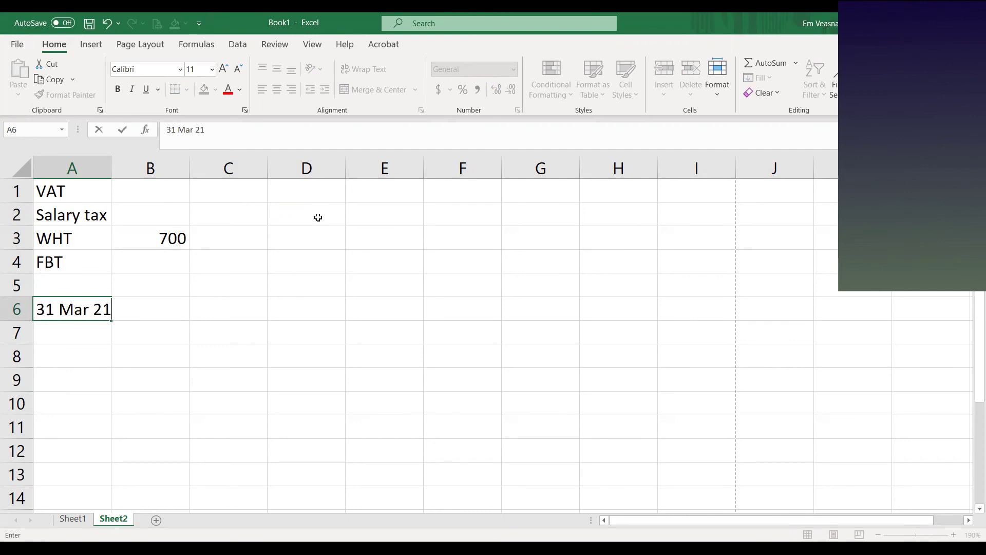
Step: Enter WHT Exp in B6 as the debit line, with 700 in D6
key(Right)
key(Right)
key(Left)
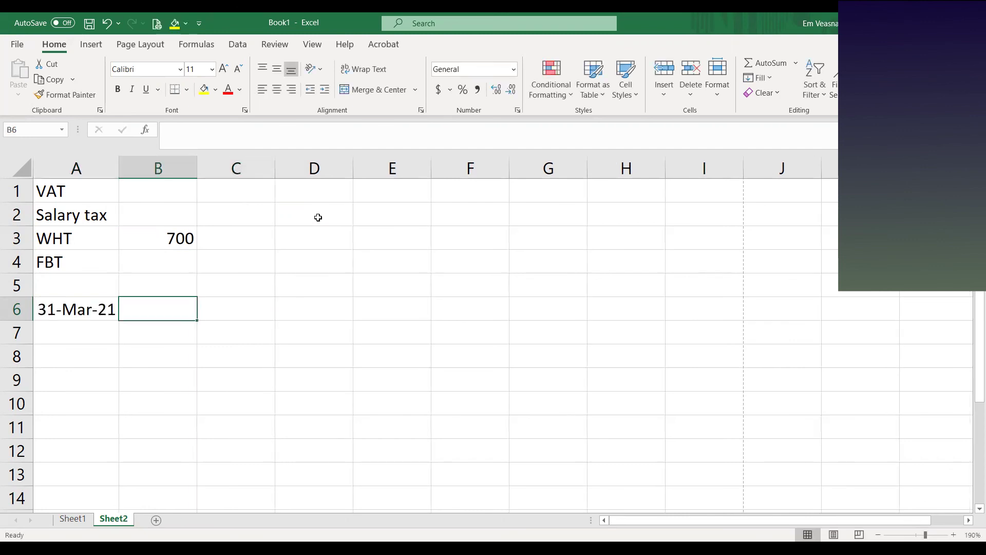
text(WHT Exp)
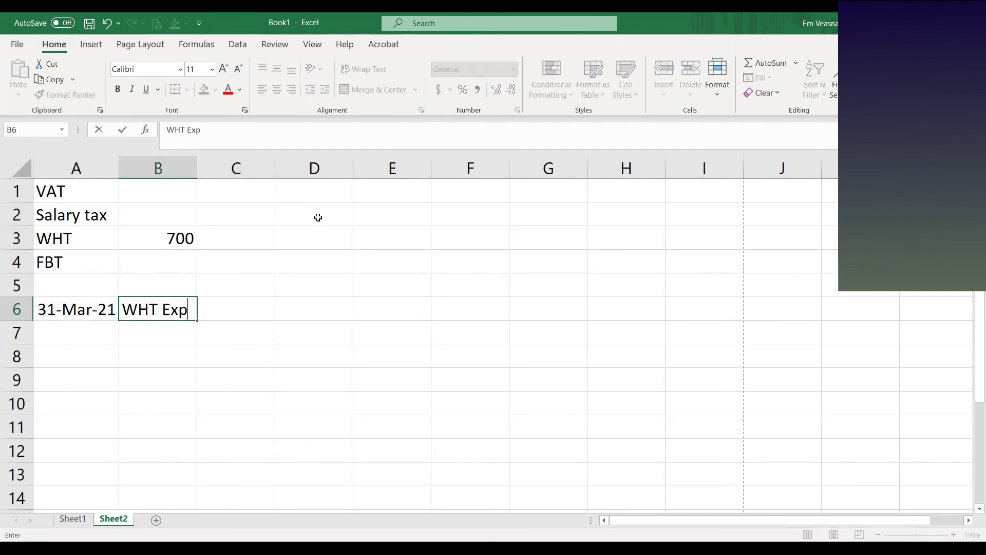
key(Tab)
key(Tab)
text(700)
key(Return)
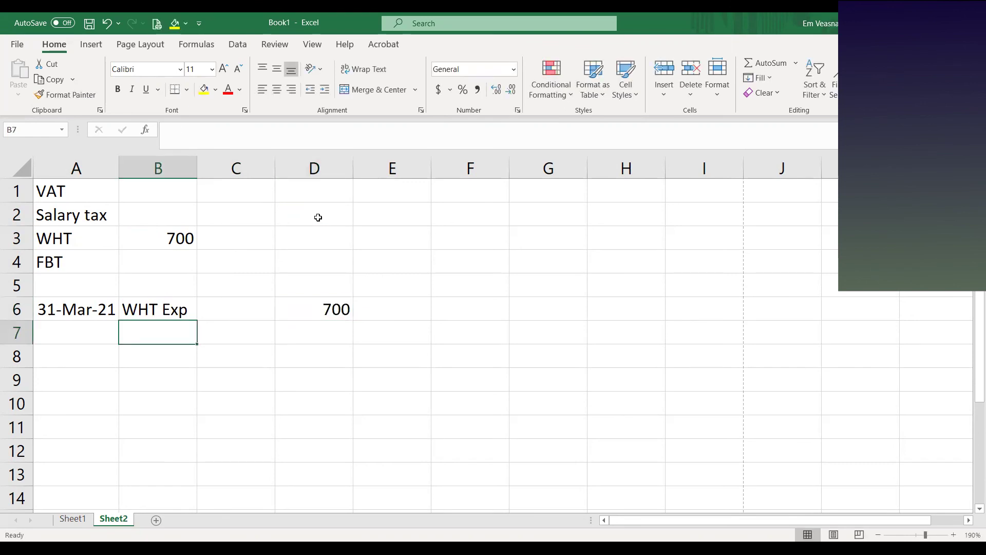
Step: Add the credit line WHT Payable in B7, with 700 in E7
text(WHT Payable)
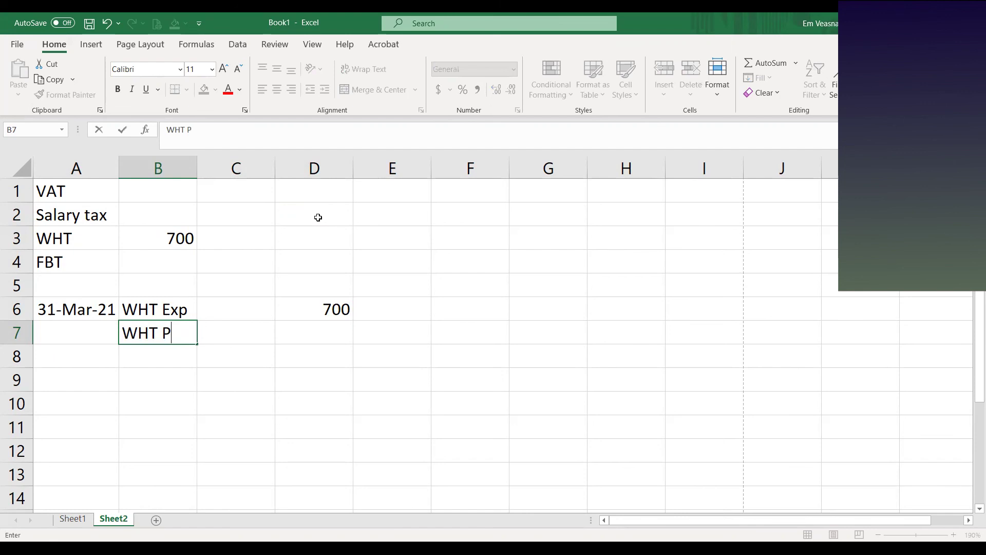
key(Tab)
key(Tab)
key(Tab)
text(700)
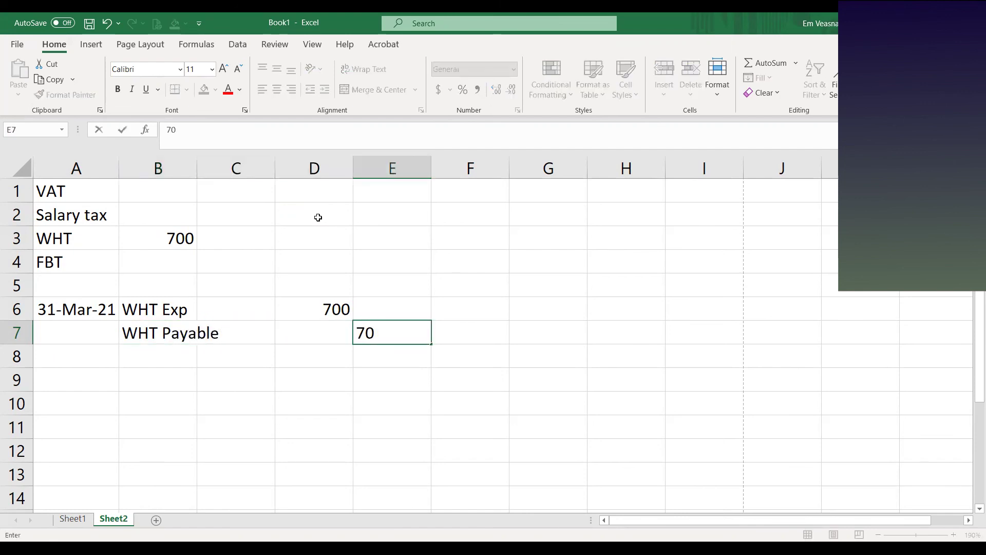
key(Return)
Step: Enter the date 20 Apr in A10 to start the tax payment entry
key(Left)
key(Down)
key(Down)
text(20 Aprk)
key(BackSpace)
key(Return)
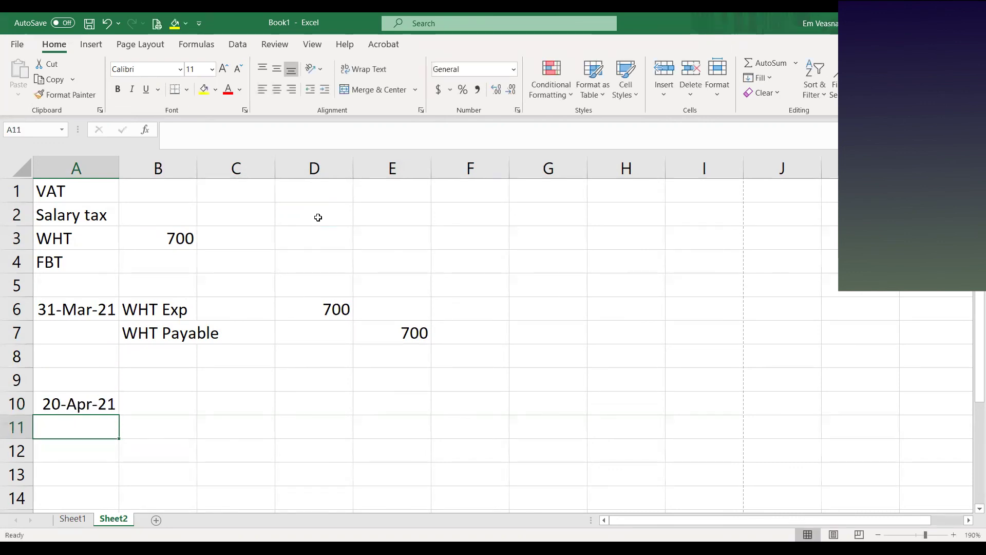
Step: Fill in the missing tax amounts: 200 for VAT in B1, 100 for Salary tax in B2 and 50 for FBT in B4
key(Right)
key(Up)
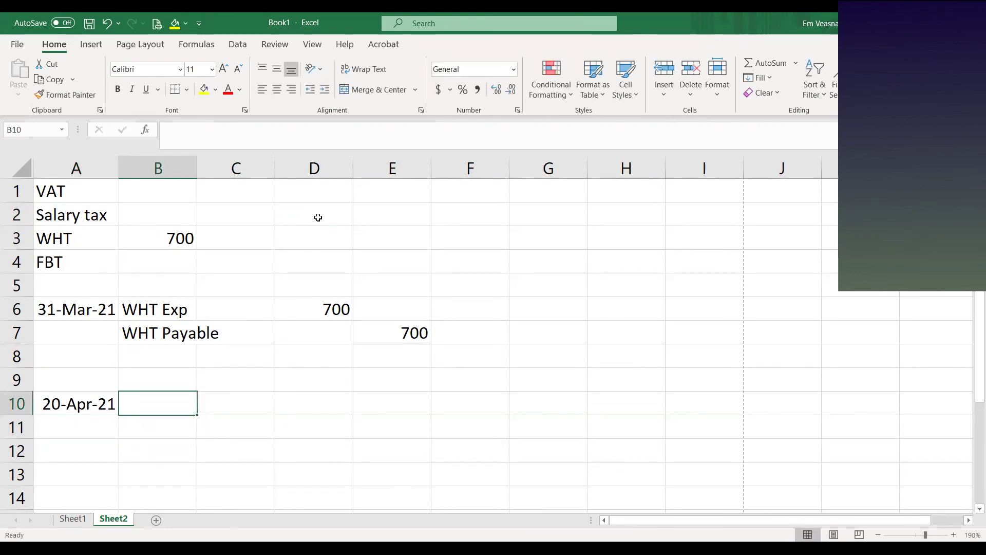
key(Up)
key(Up)
key(Up)
key(Up)
key(Up)
key(Up)
key(Up)
key(Up)
key(Up)
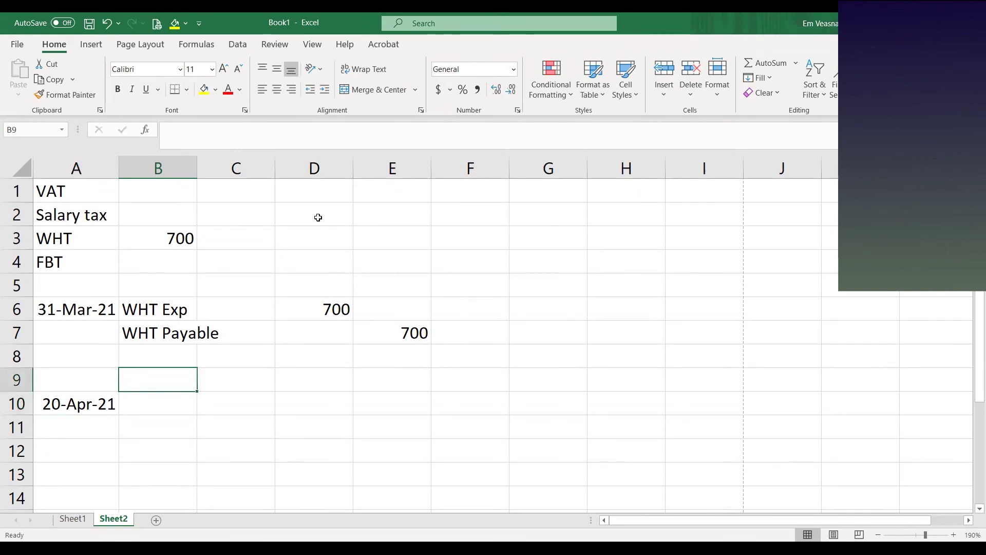
text(200)
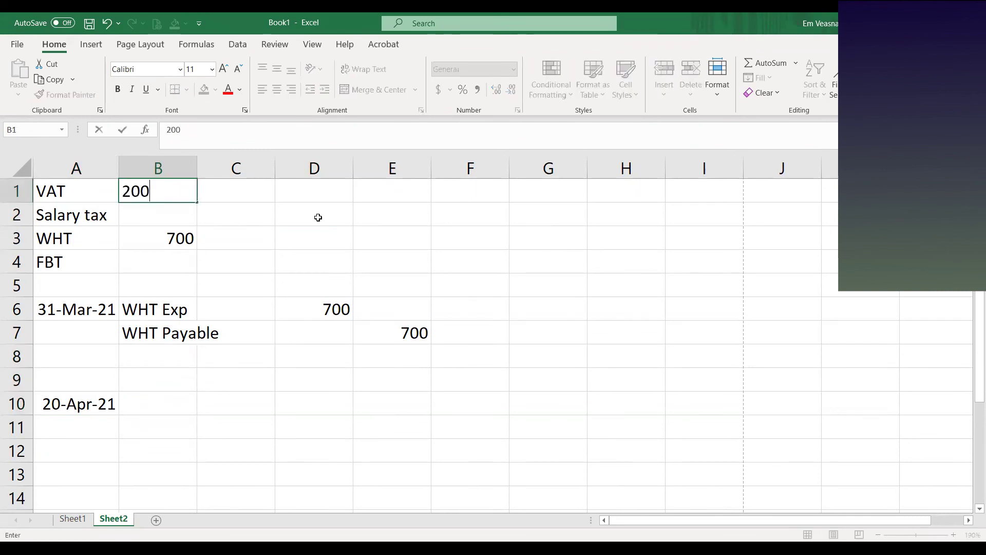
key(Return)
text(100)
key(Return)
key(Return)
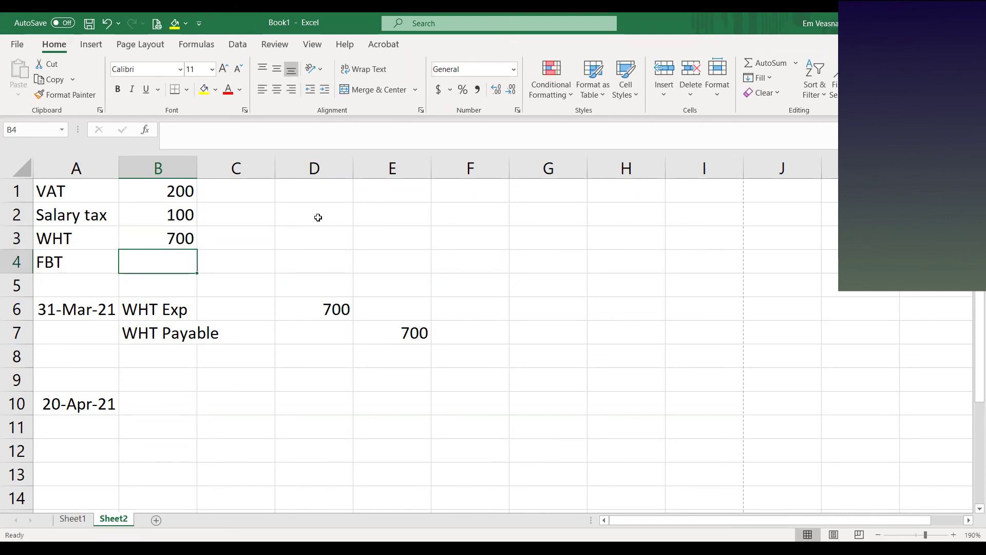
text(50)
key(Return)
Step: Select the four tax amounts in B1 to B4 to check their total
key(Up)
key(Up)
key(Up)
key(Up)
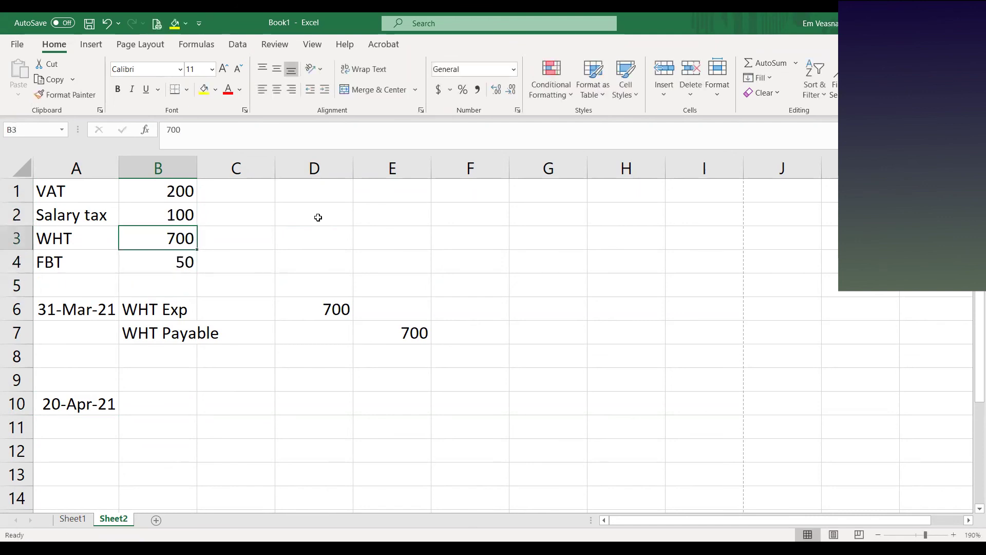
key(shift+Down)
key(shift+Down)
key(shift+Down)
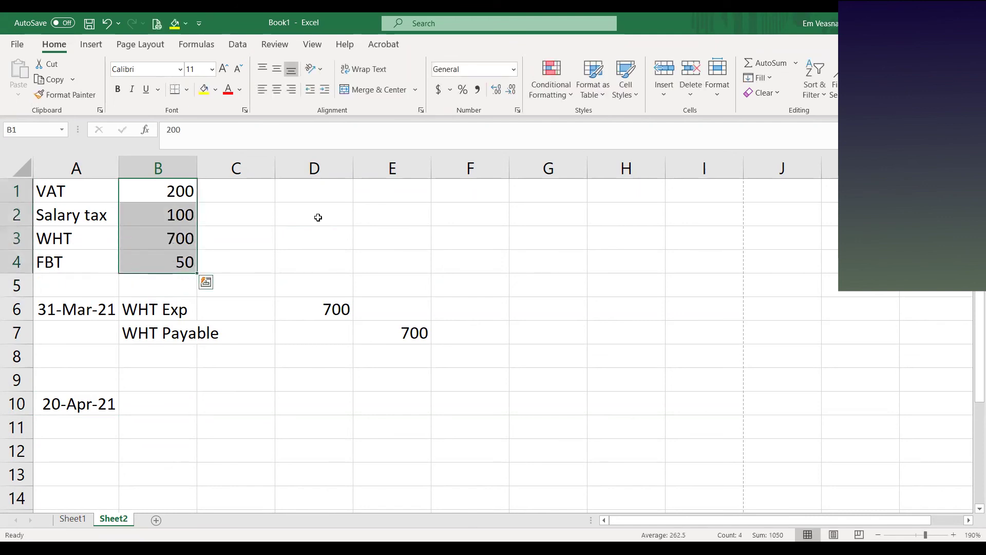
Step: Enter VAT Payable in B10 beside the April date, with a debit of 200 in D10
key(Down)
key(Down)
key(Down)
key(Down)
key(Down)
key(Down)
key(Down)
key(Down)
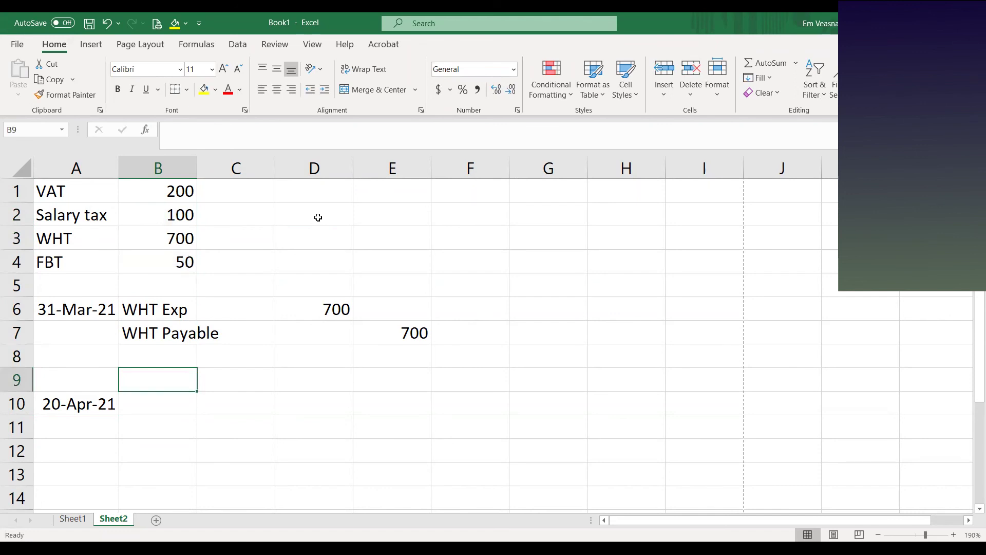
key(Down)
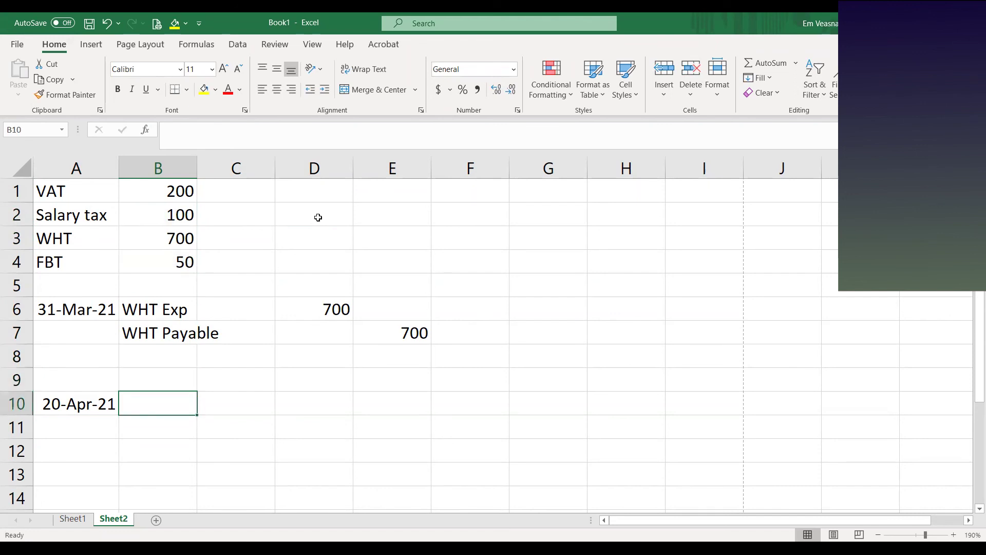
text(VAT Payable)
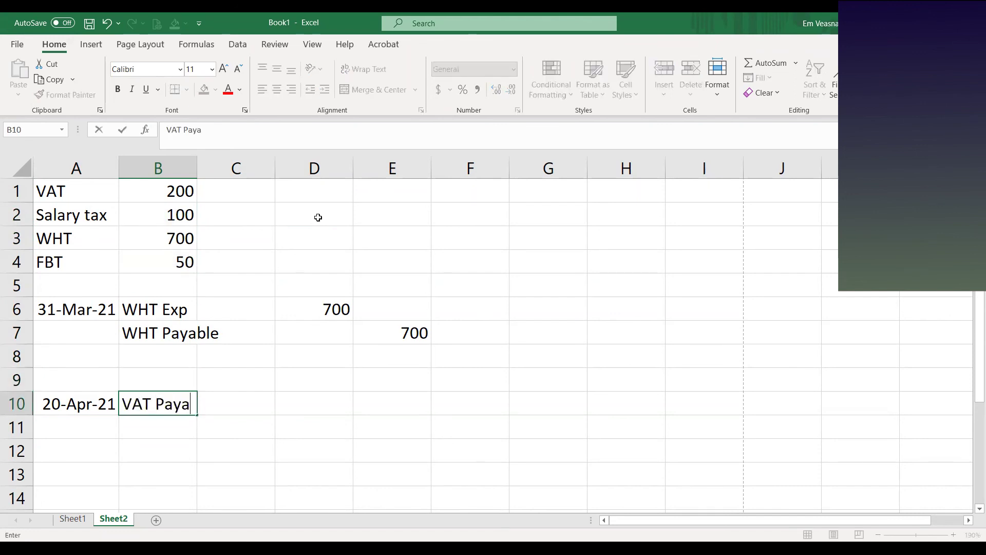
key(Tab)
key(Tab)
text(200)
key(Return)
key(Left)
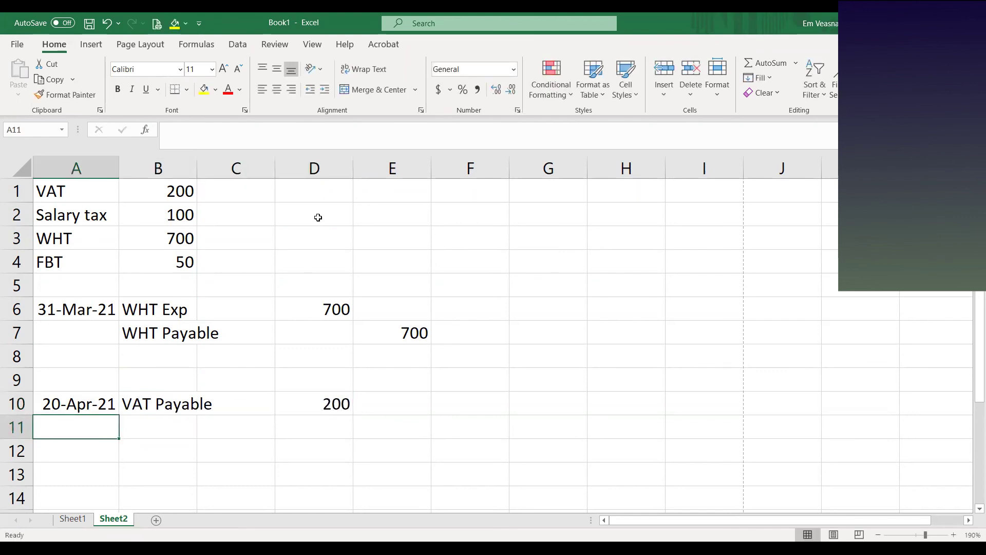
Step: Enter Salary tax payable in B11, with a debit of 100 in D11
key(Right)
text(Salary tax payabl)
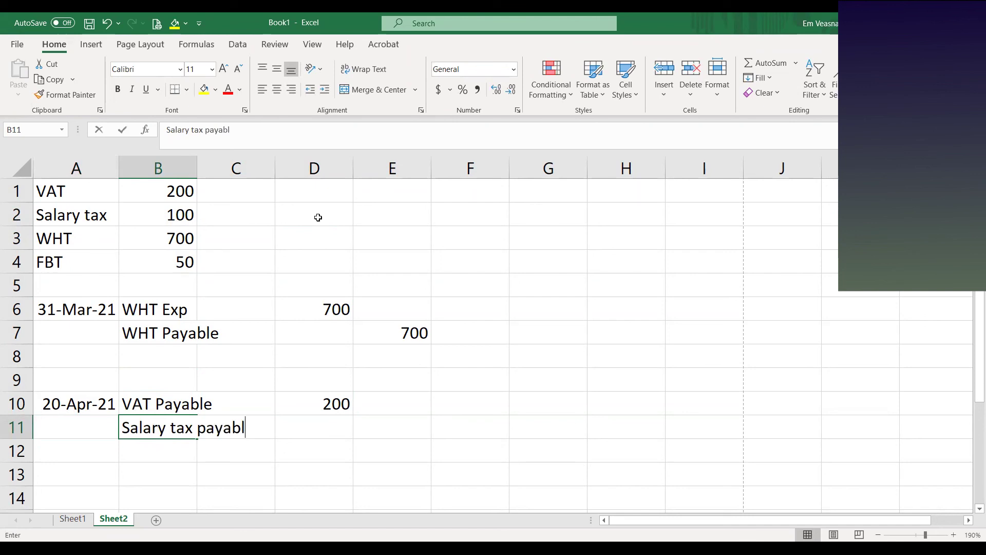
text(e)
key(Tab)
key(Tab)
text(100)
key(Return)
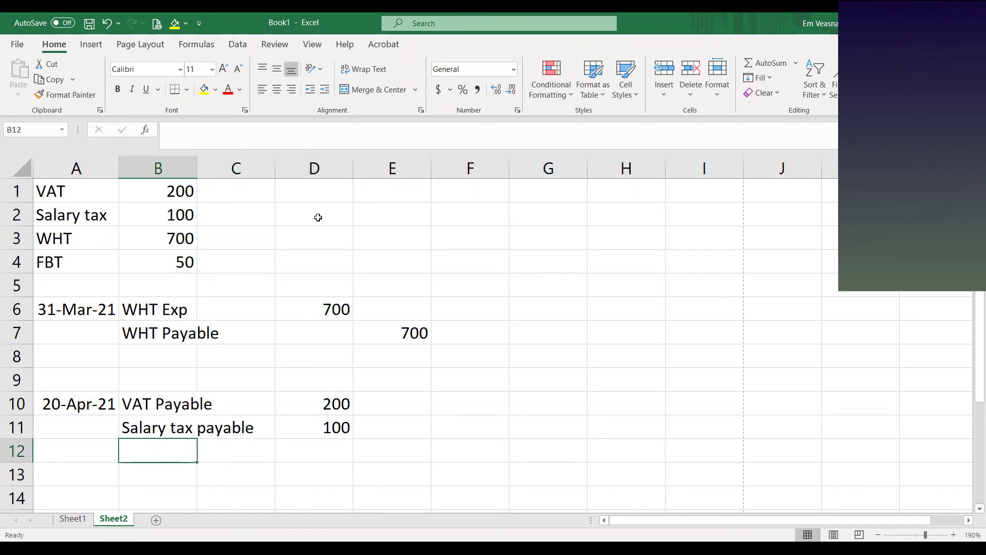
Step: Enter WHT Payable in B12, with a debit of 700 in D12
text(WHT Payable)
key(Tab)
key(Tab)
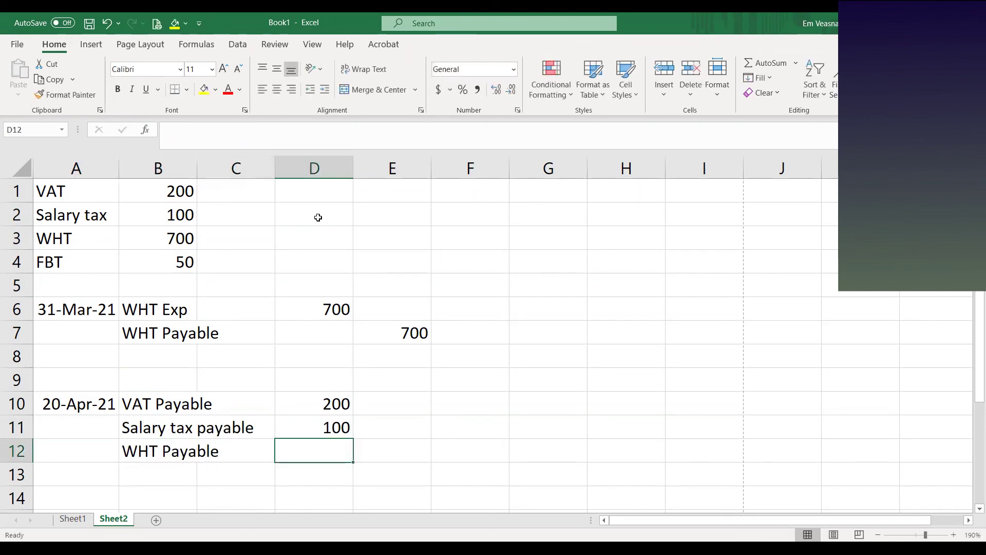
text(700)
key(Return)
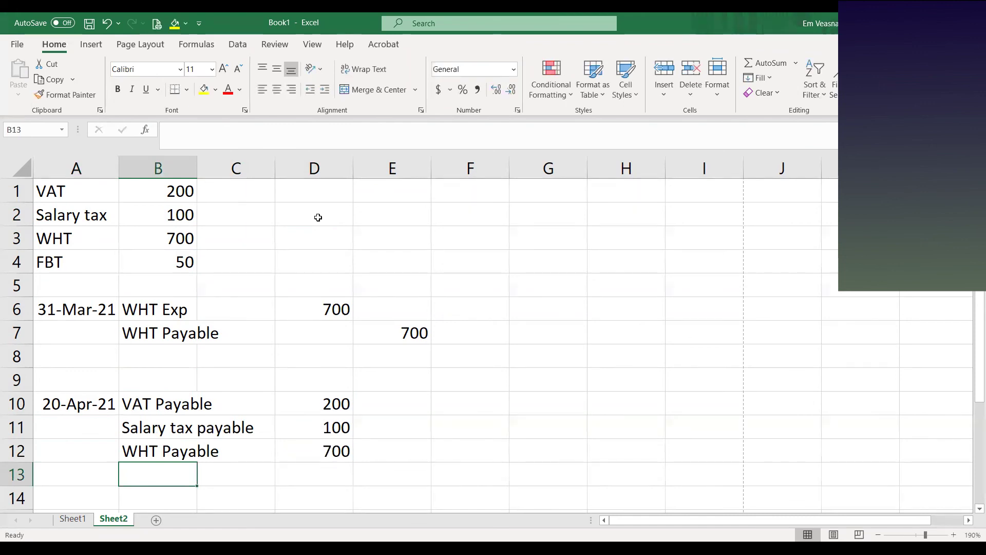
Step: Enter FBT Payable in B13, with a debit of 50 in D13
text(FBT Payable)
key(Tab)
key(Tab)
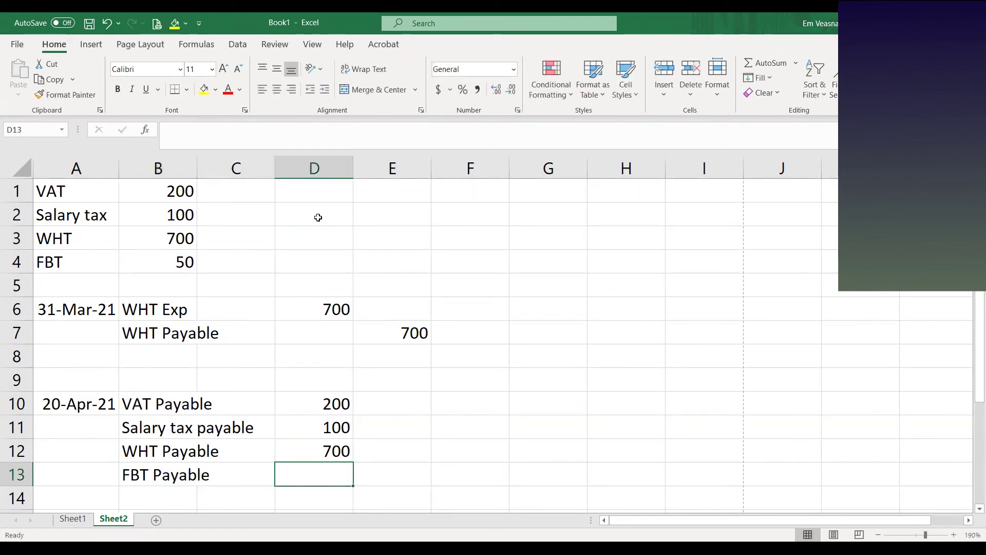
text(50)
key(Return)
Step: Enter Cash in B14 and credit it in E14 with a SUM formula over the debits D10 to D13
text(Cash)
key(Tab)
key(Tab)
key(Tab)
text(=sum()
key(Left)
key(Up)
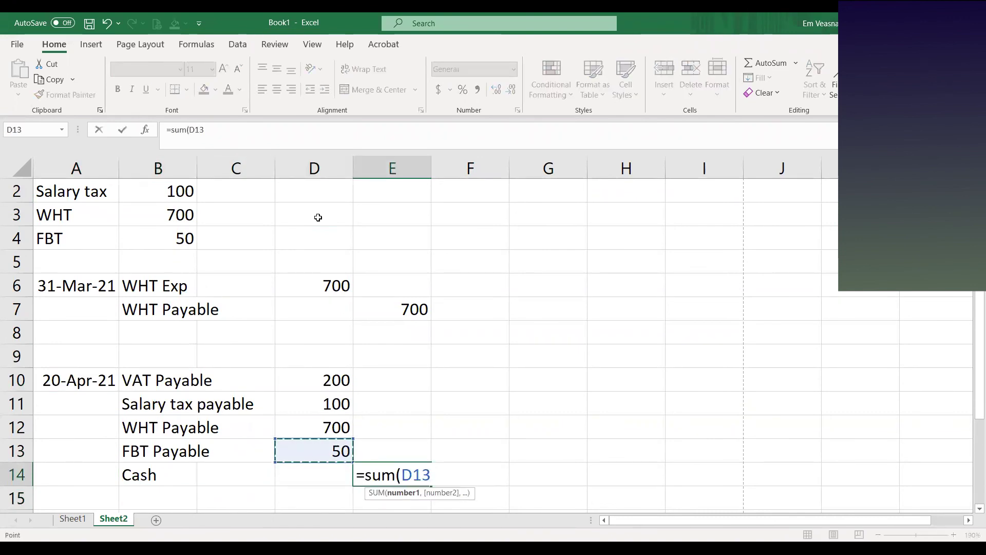
key(shift+Up)
key(shift+Up)
key(shift+Up)
key(Return)
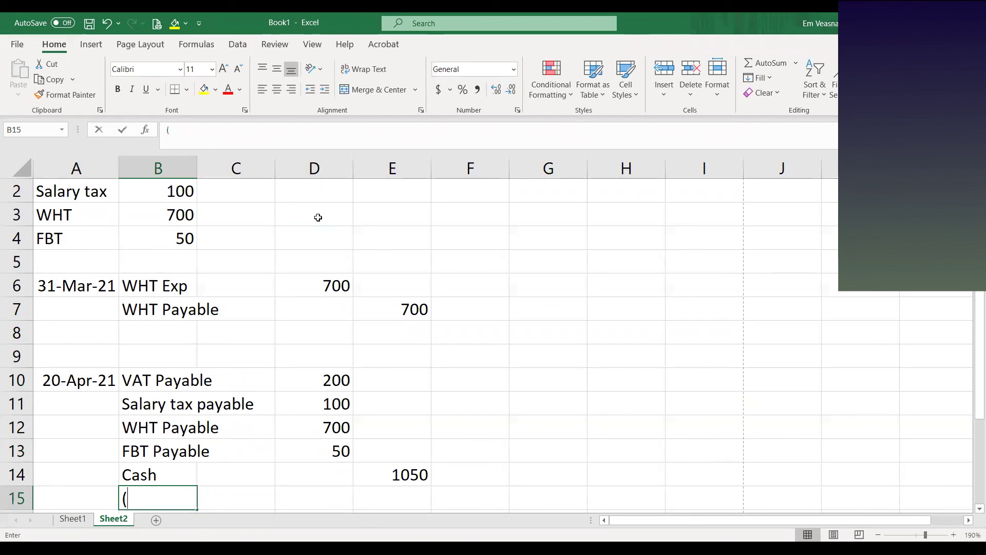
Step: Enter the description (Payment MTR for Mar21) in B15 below the Cash line
text((Payment MTR fo)
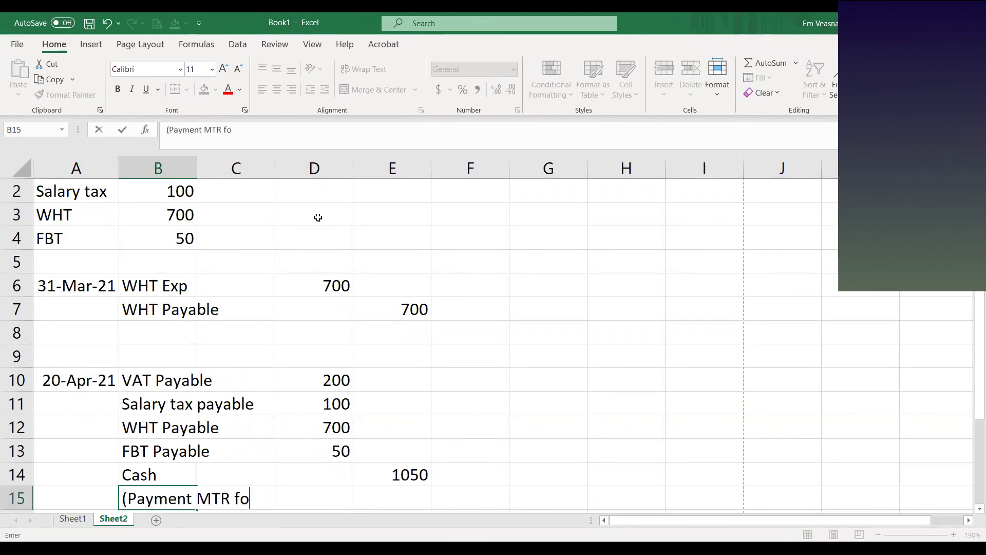
text(r Mar21))
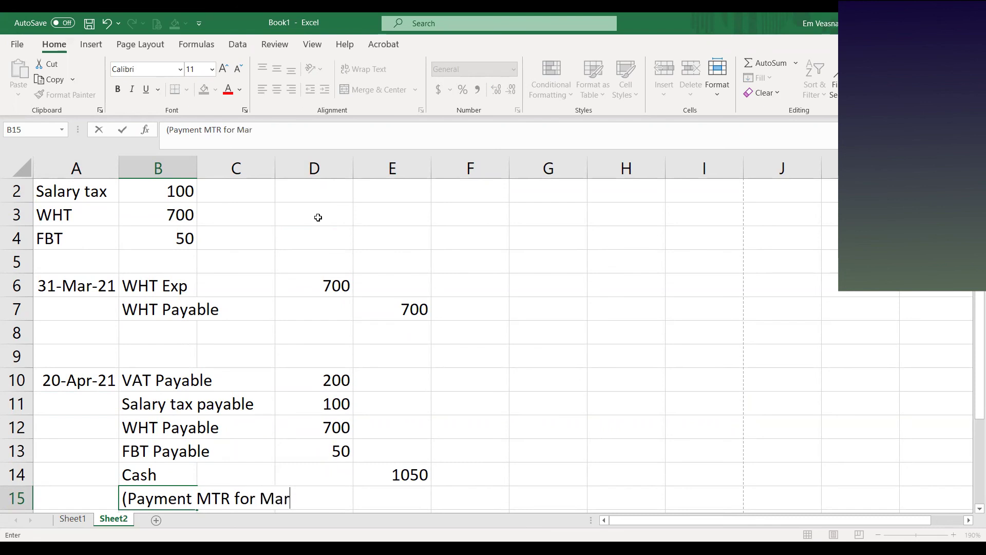
key(Return)
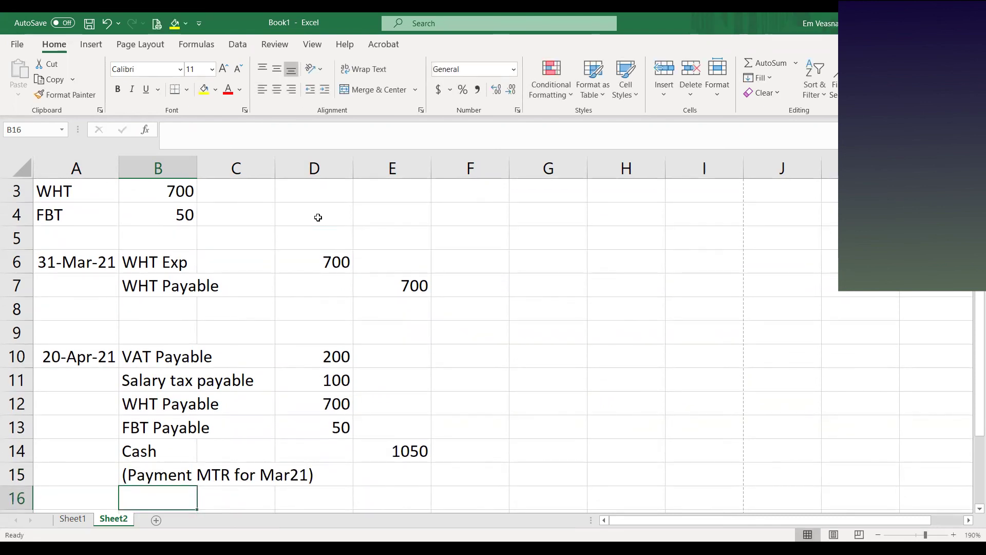
Step: Return to the tax amounts in the first rows and set the zoom to 180% to review both journal entries, starting at WHT Exp
key(Up)
key(Up)
key(Up)
key(Up)
key(Up)
key(Up)
key(Up)
key(Up)
key(Up)
key(Up)
key(Up)
key(Up)
key(Up)
key(Up)
key(Up)
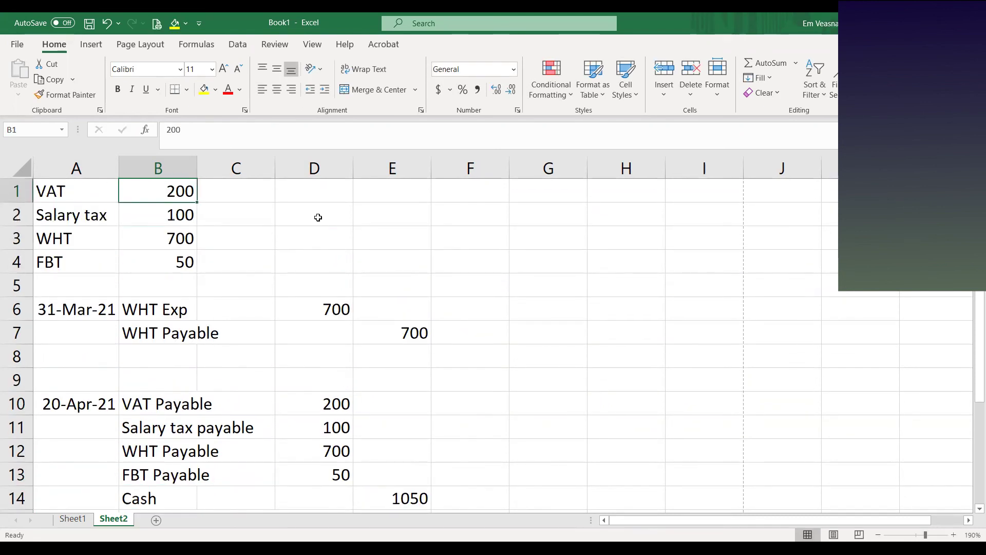
key(Down)
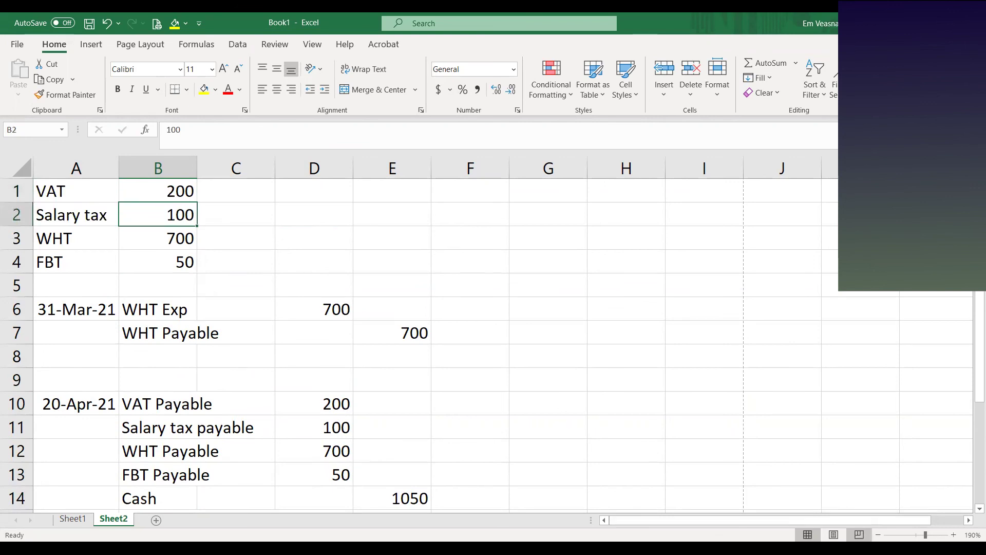
click(879, 535)
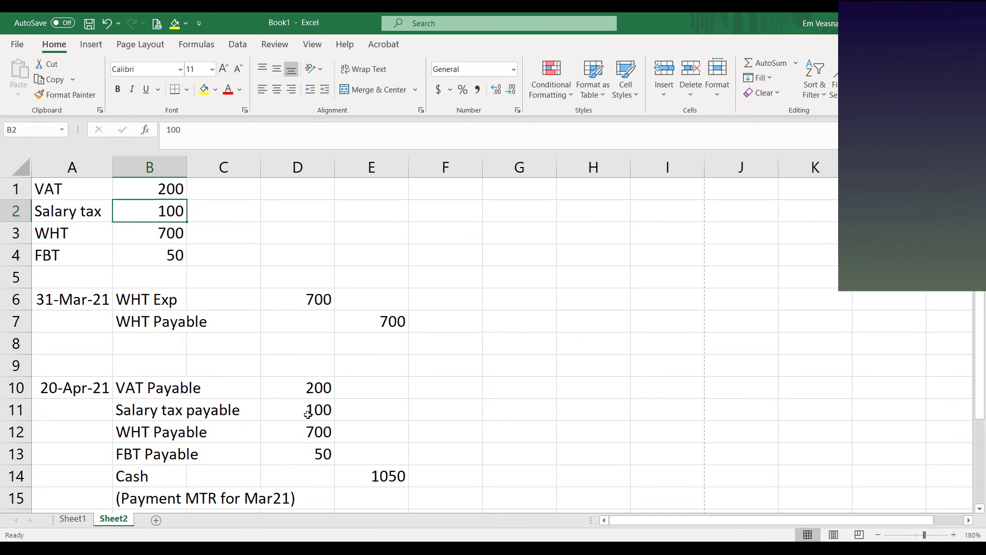
click(146, 299)
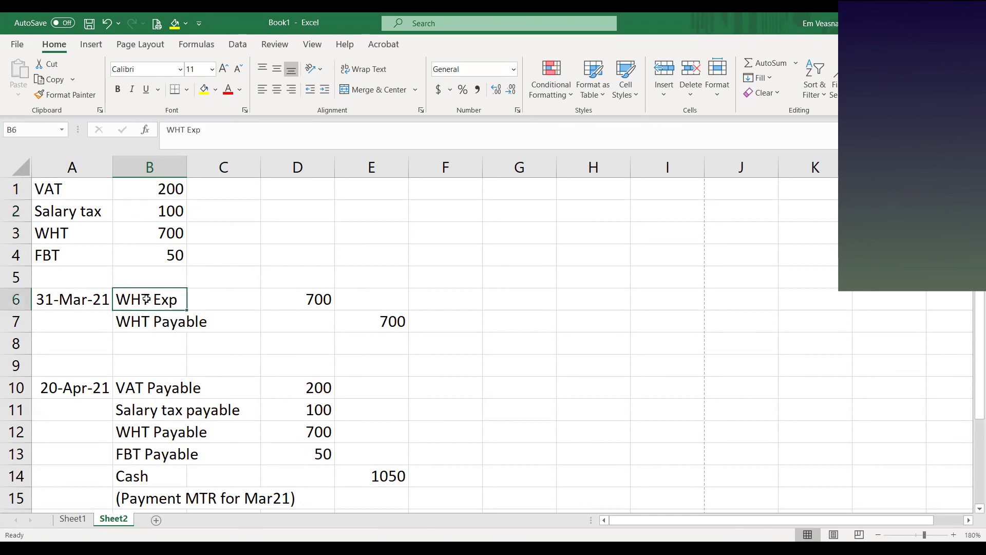